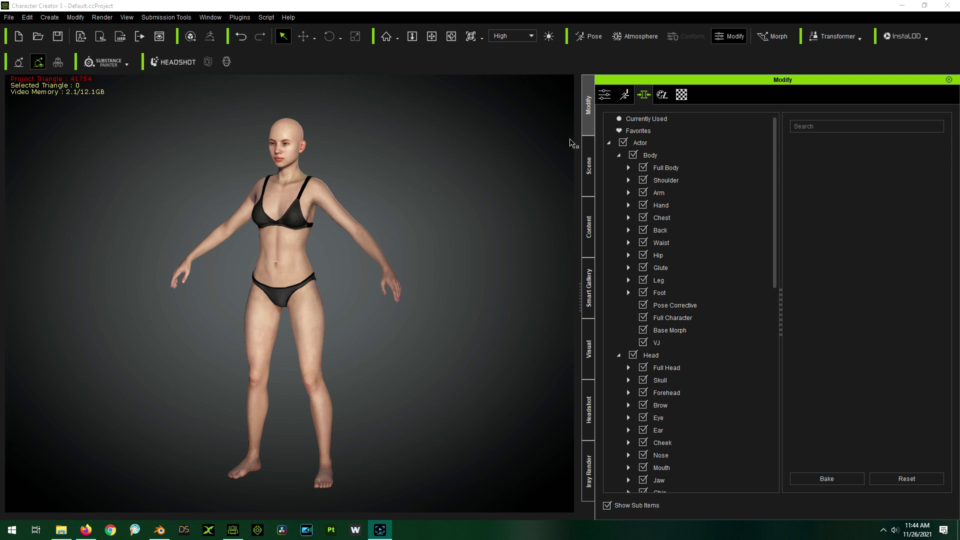
- Set both currently used CC3+_Neutral Female morphs, head and body, to 0 and deselect the character
click(653, 118)
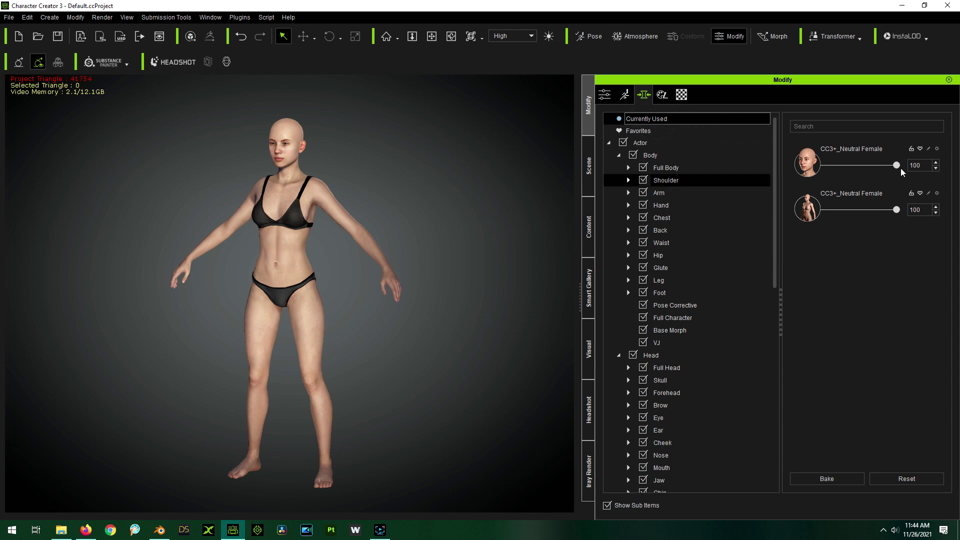
double_click(922, 165)
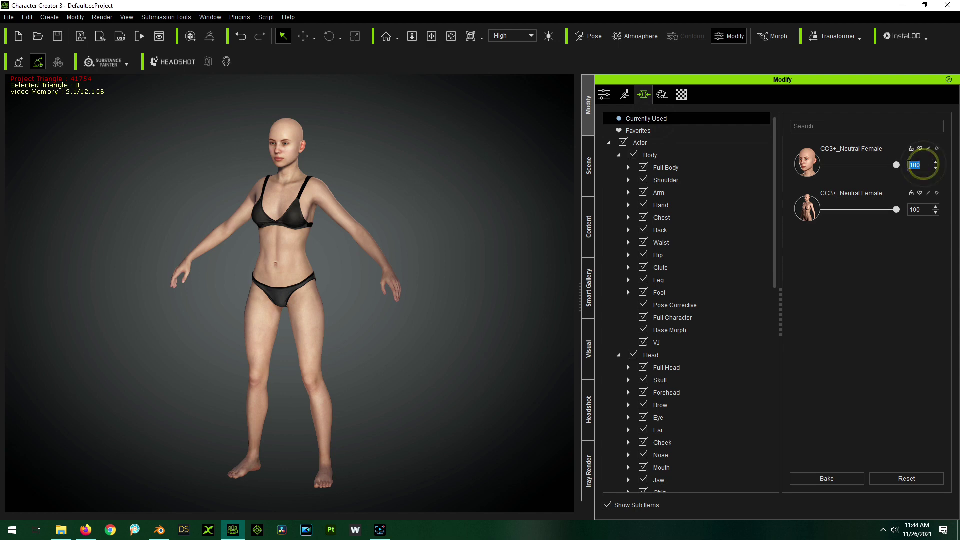
key(Return)
click(860, 193)
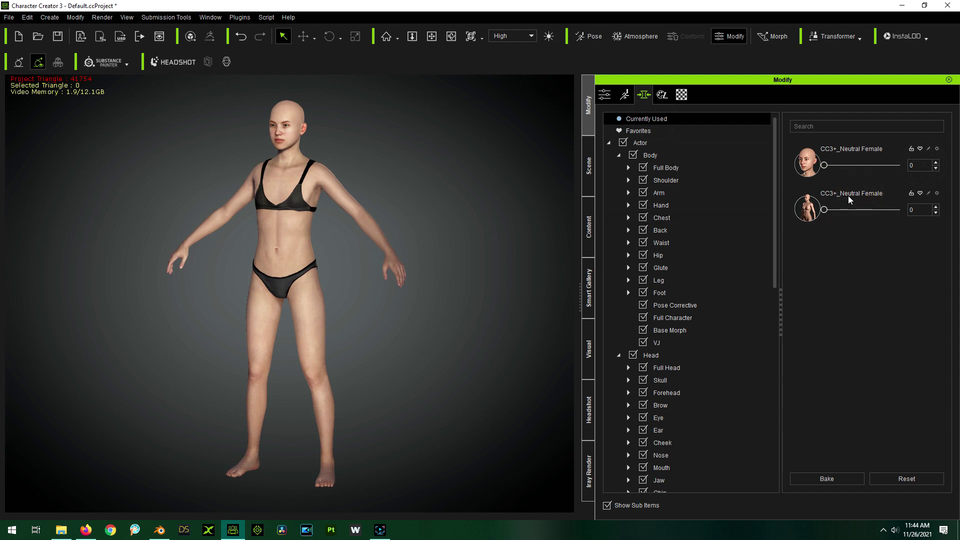
click(849, 196)
click(850, 195)
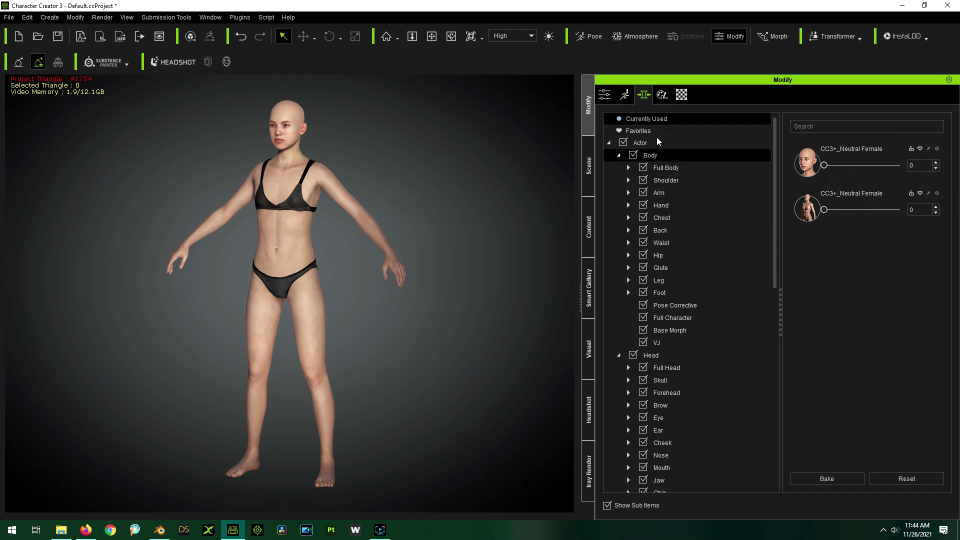
click(647, 120)
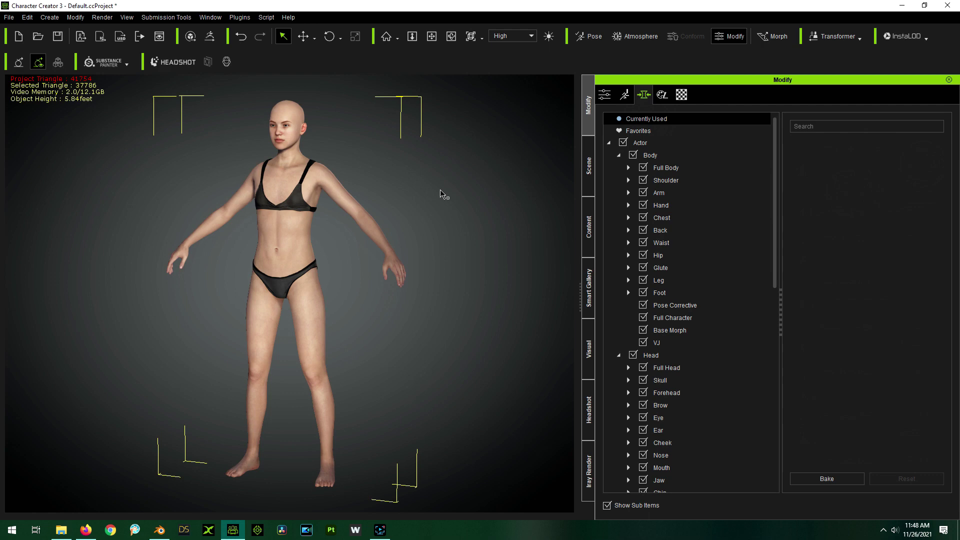
click(225, 136)
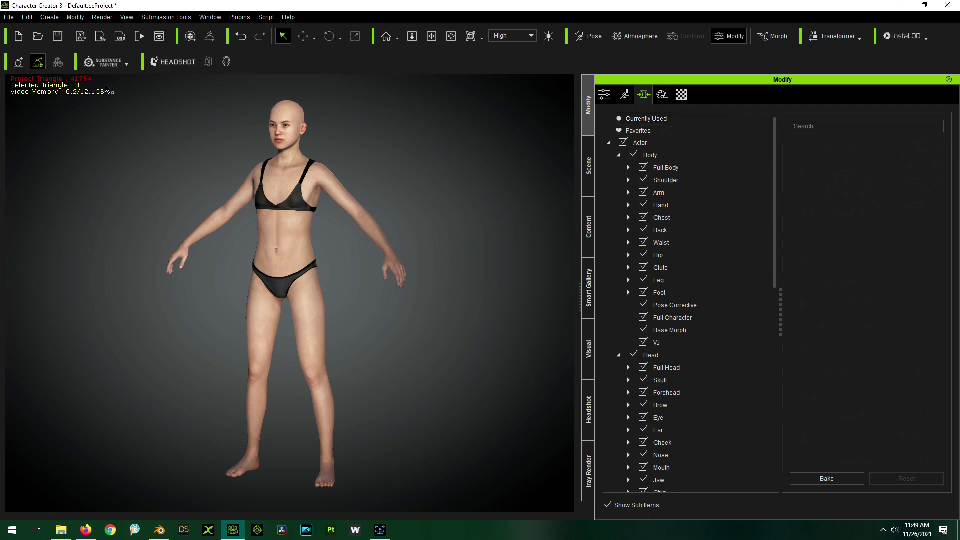
- Export the nude character in bind pose as an OBJ file named CC3+ Base Bind Pose in the Tutorial folder
click(12, 18)
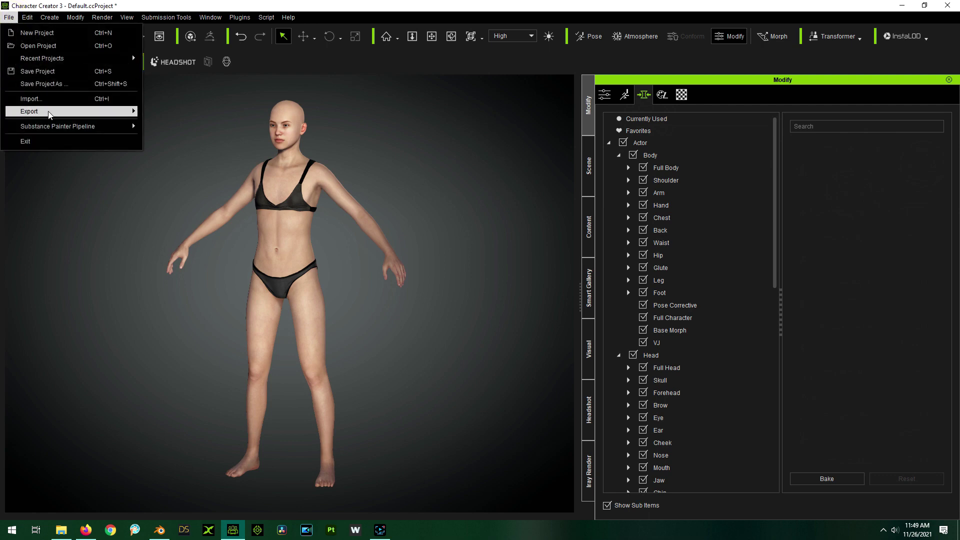
mouse_move(50, 113)
mouse_move(184, 153)
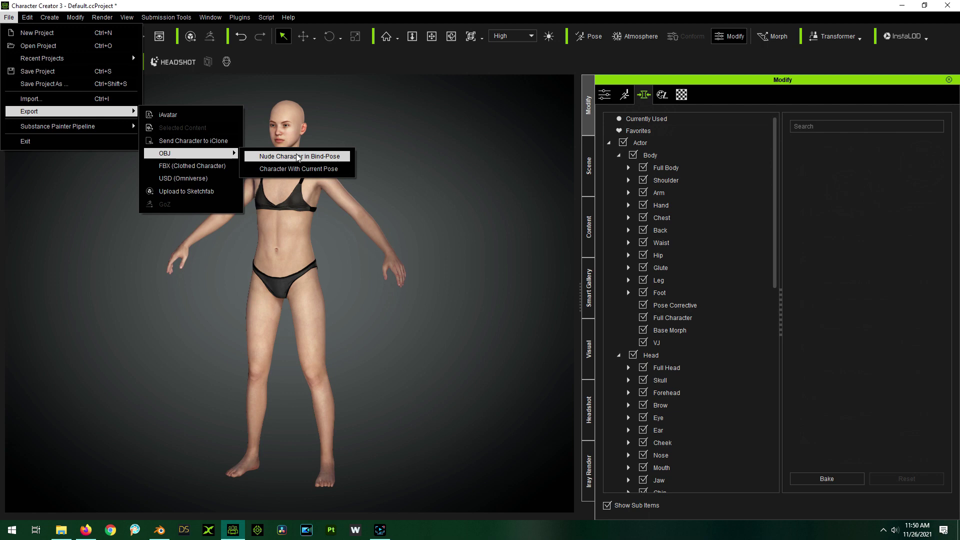
click(298, 157)
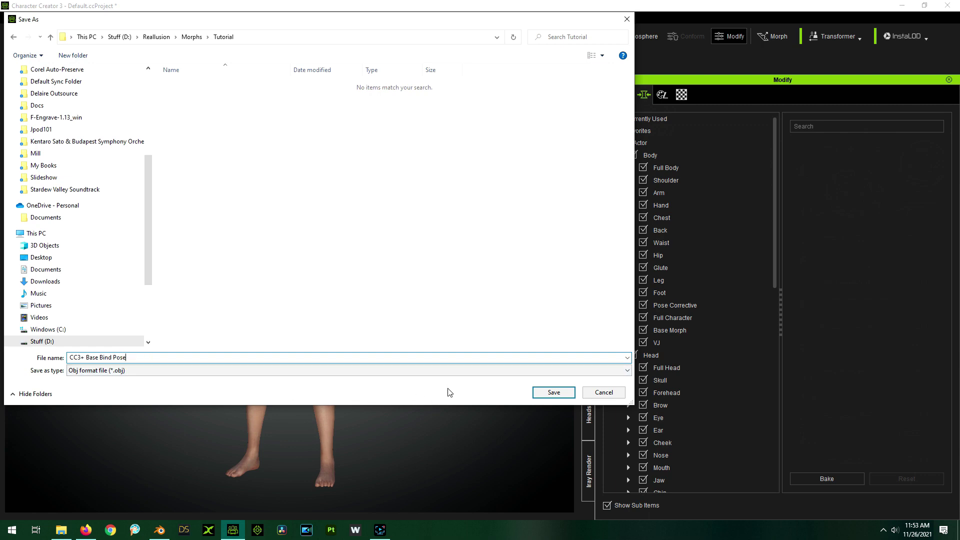
click(554, 393)
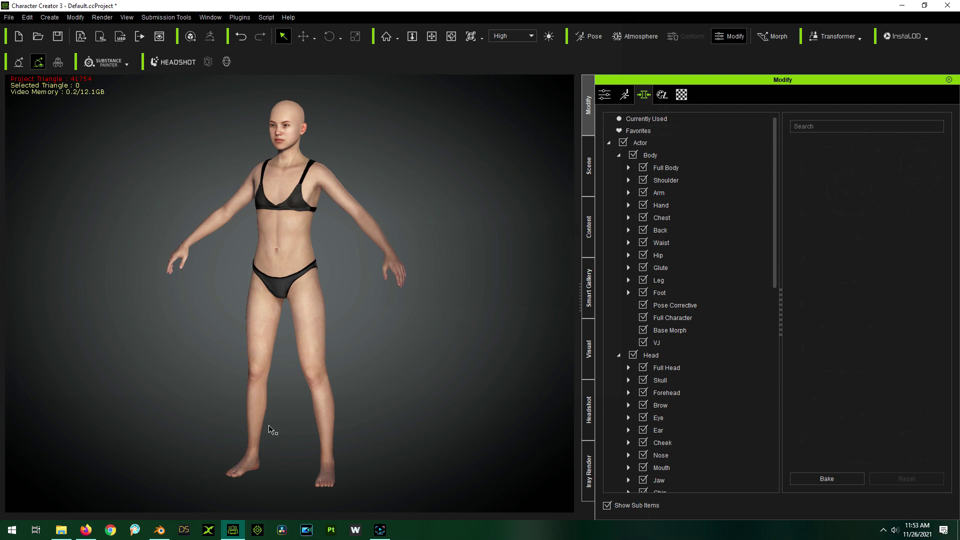
- Switch to Blender, delete the default cube and start a Wavefront OBJ import
click(160, 531)
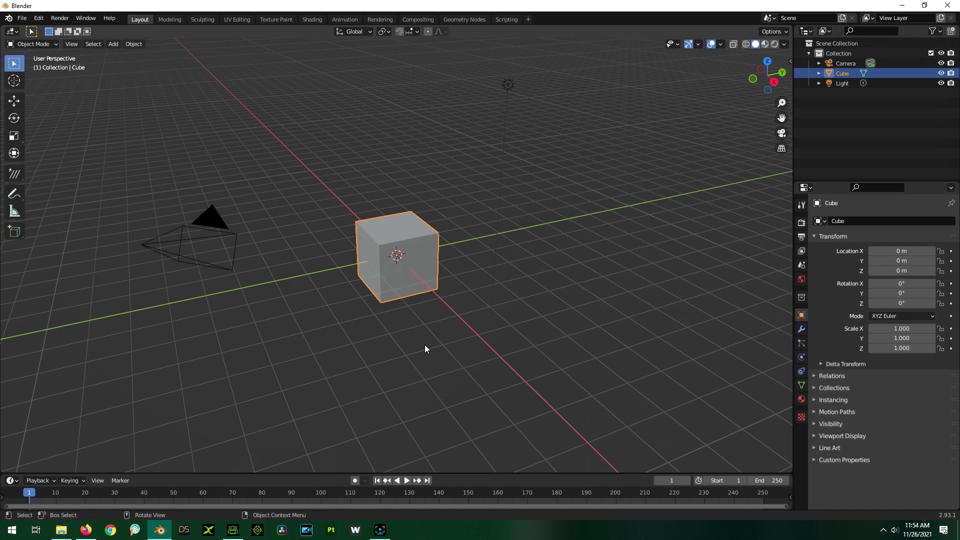
key(Delete)
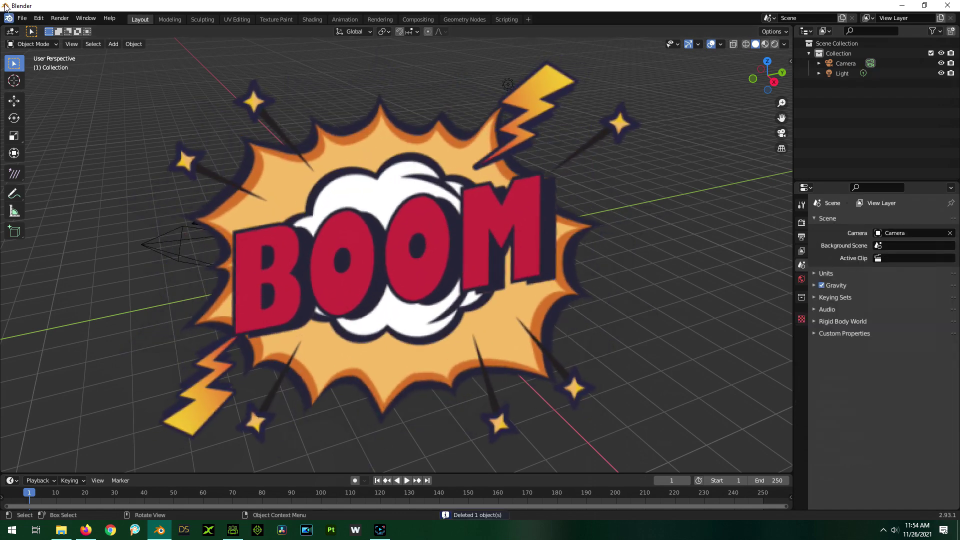
click(22, 19)
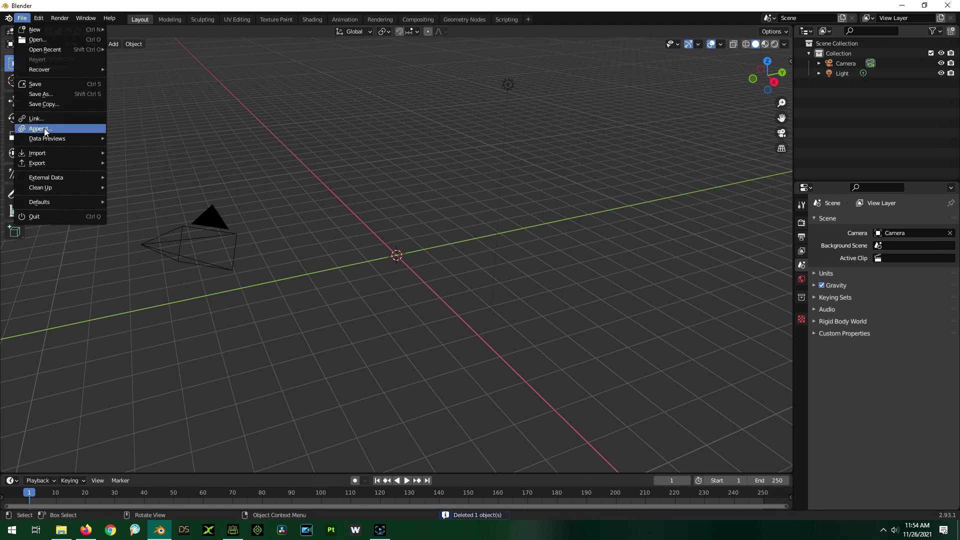
mouse_move(47, 153)
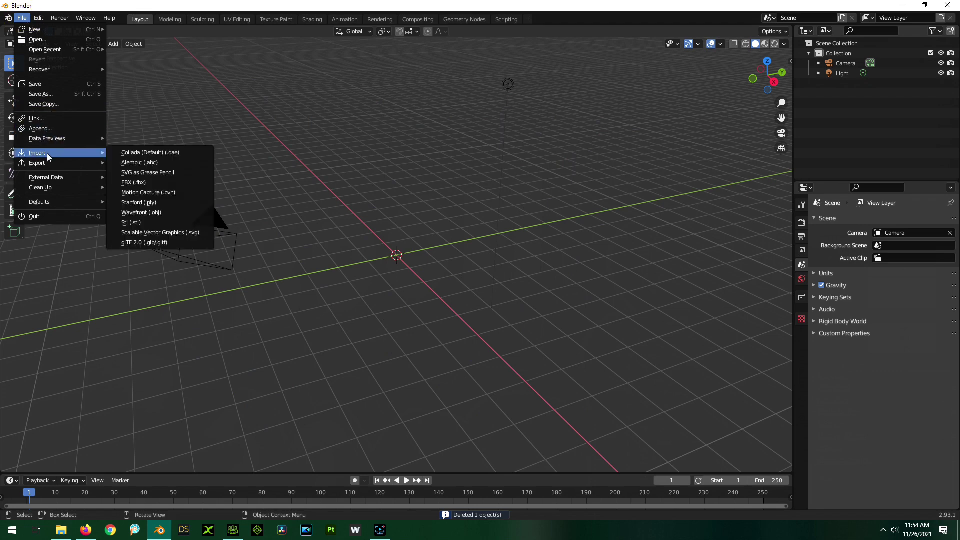
click(154, 215)
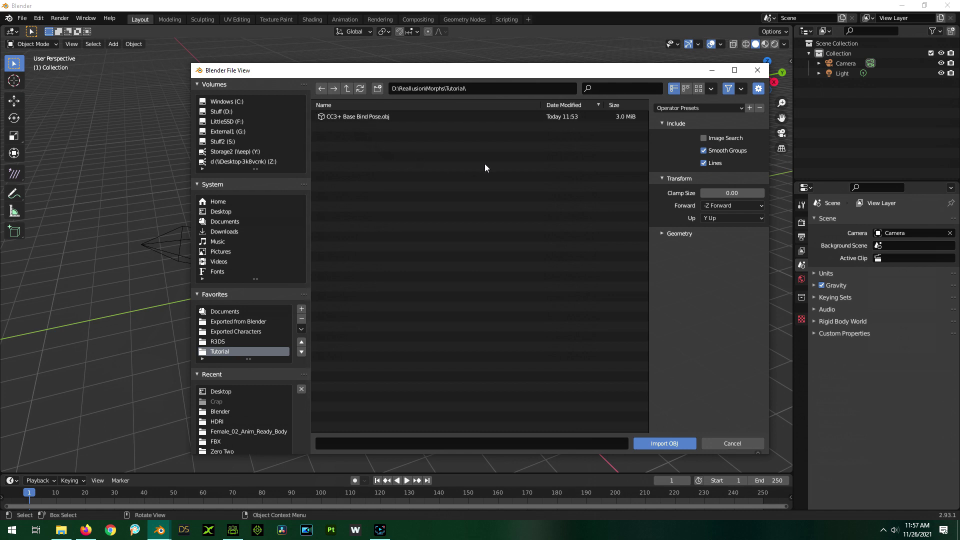
- Load the "from cc3" import preset and expand the geometry import options
click(700, 108)
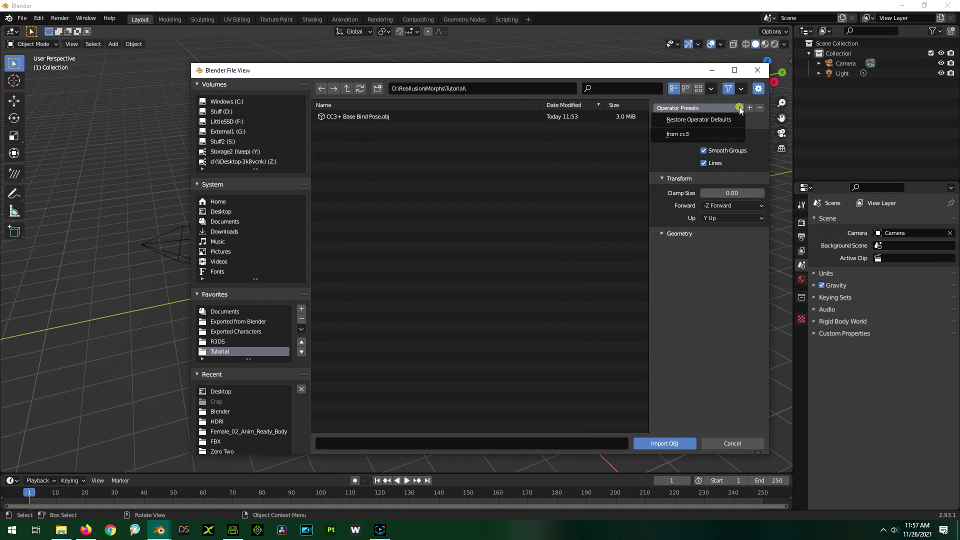
click(692, 132)
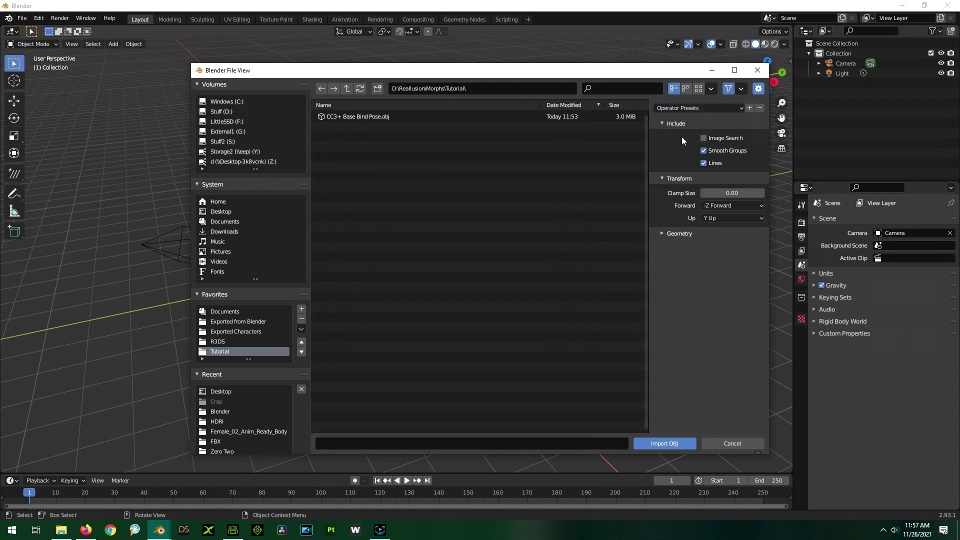
click(661, 233)
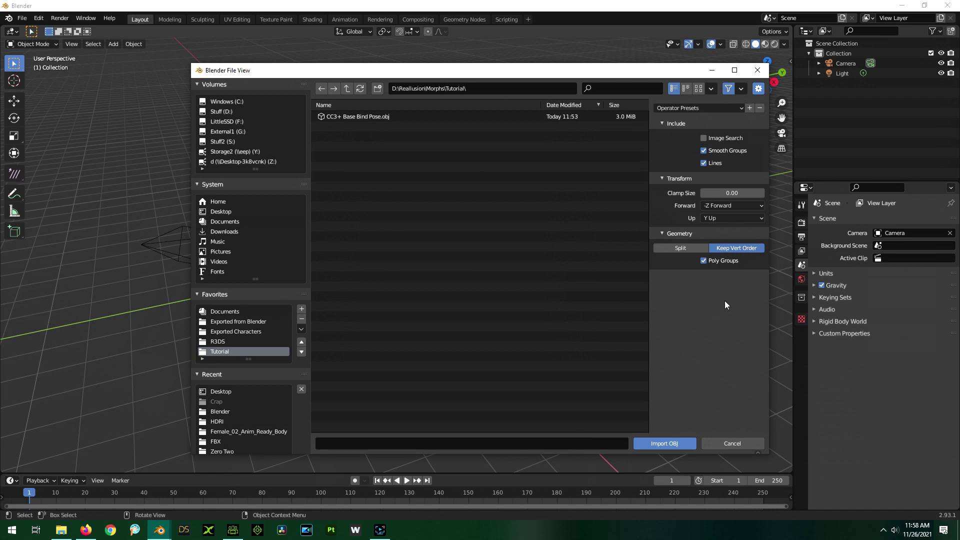
- Save the current OBJ import settings as an operator preset named Stuff
click(749, 108)
click(725, 125)
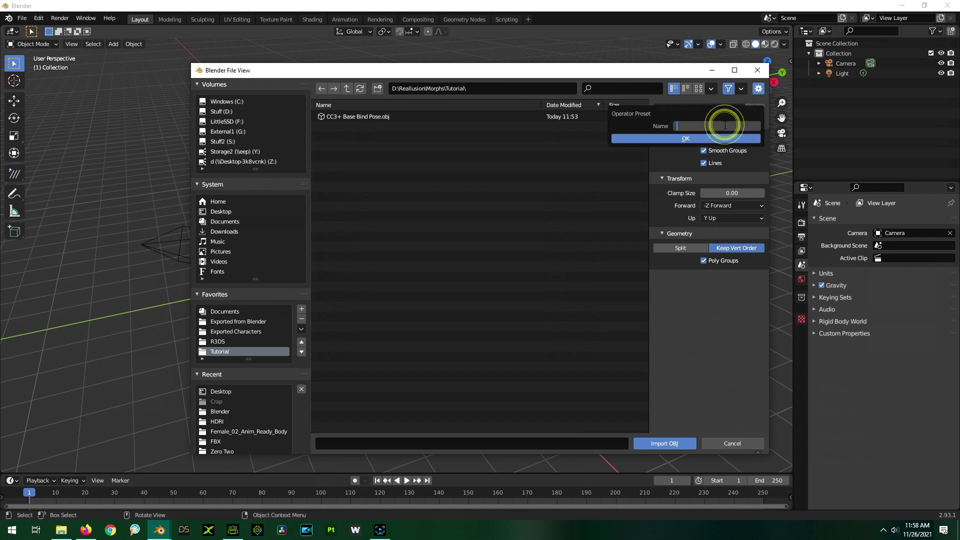
text(Stuff)
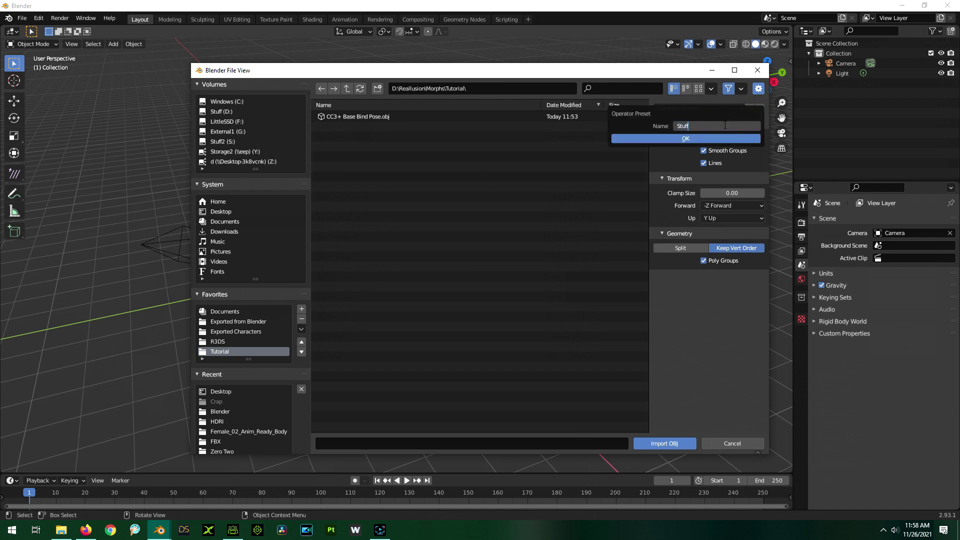
click(674, 139)
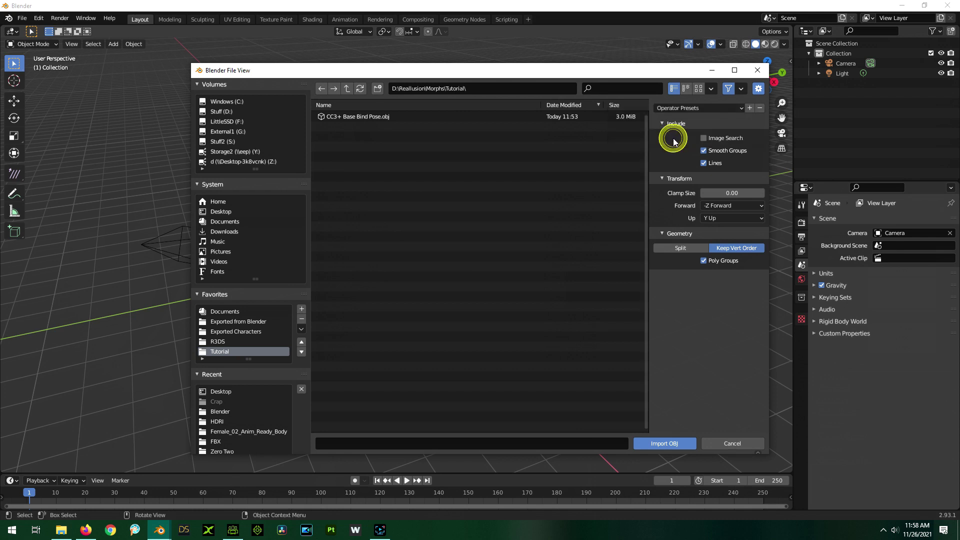
- Apply the Stuff preset and import CC3+ Base Bind Pose.obj
click(740, 107)
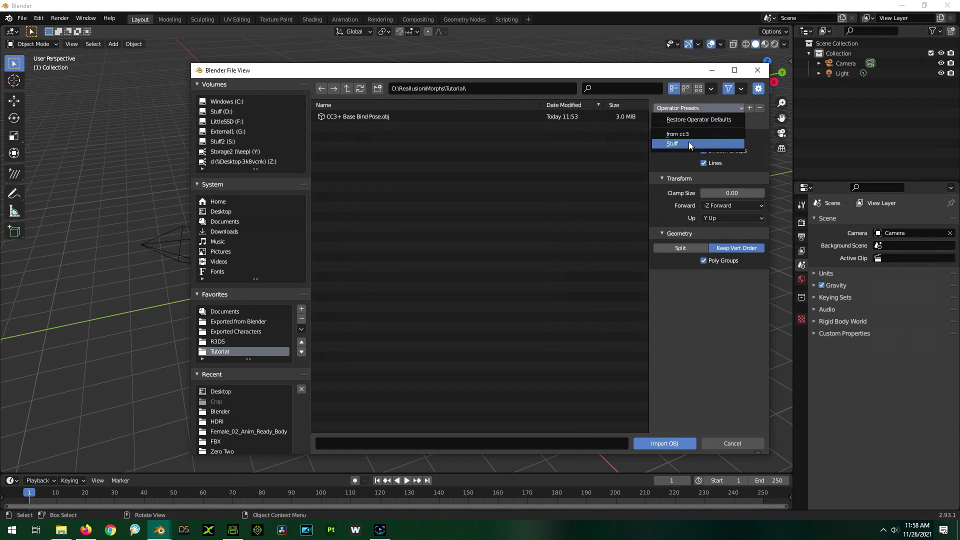
click(681, 143)
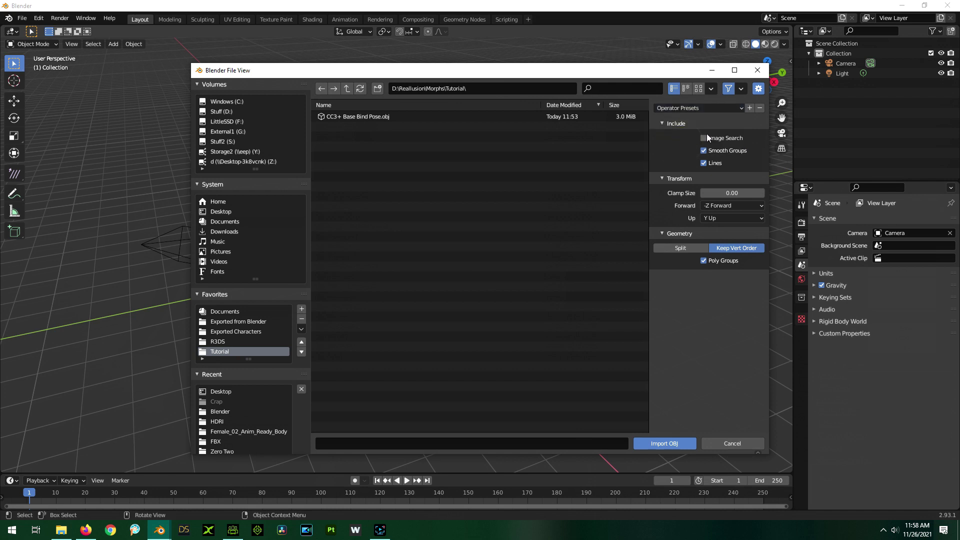
click(362, 118)
click(656, 444)
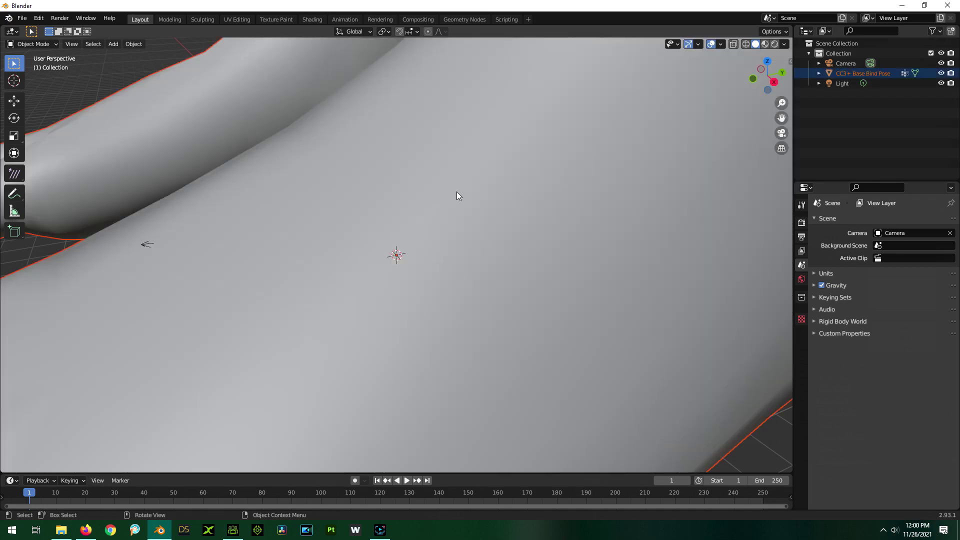
- Select the imported CC3+ Base Bind Pose body mesh and switch to the Sculpting workspace
scroll(412, 193, down, 10)
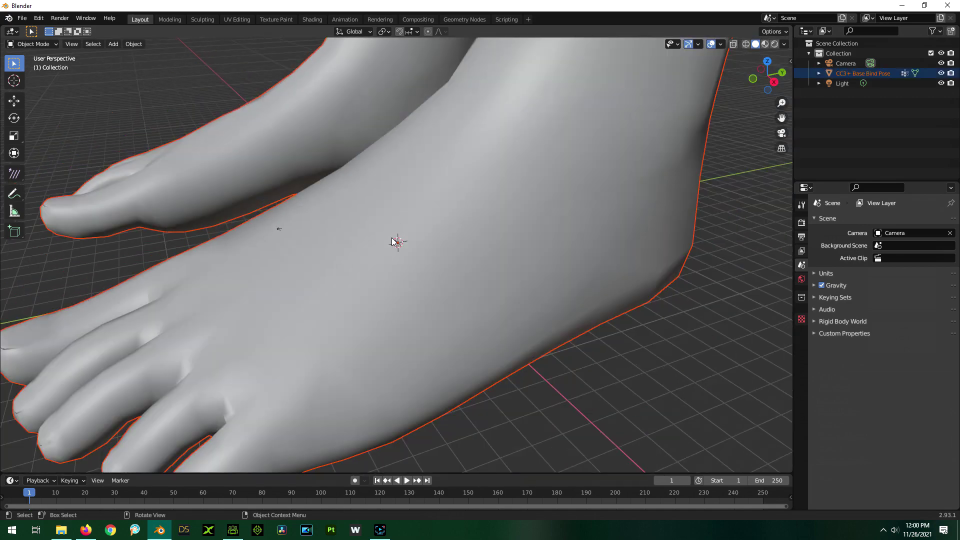
scroll(387, 315, down, 8)
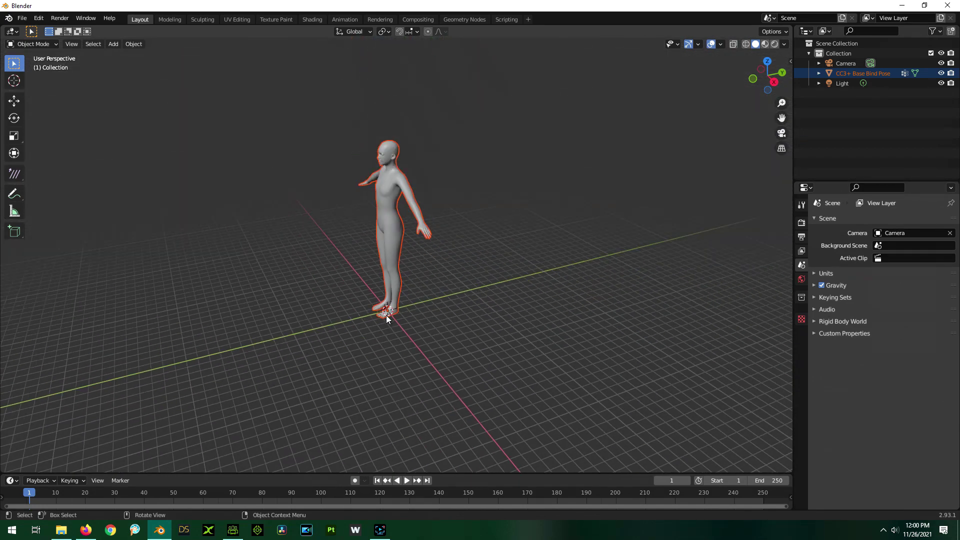
scroll(400, 178, up, 3)
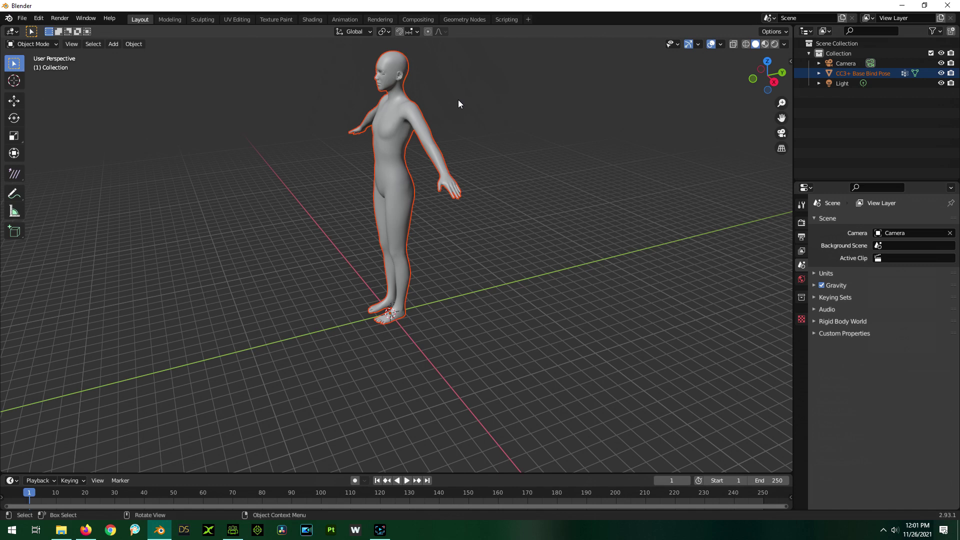
click(388, 111)
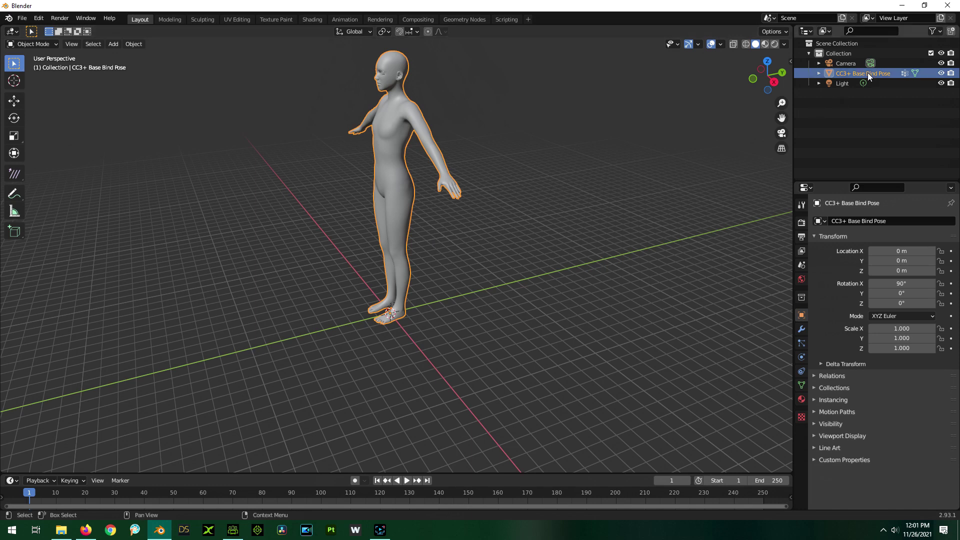
click(203, 18)
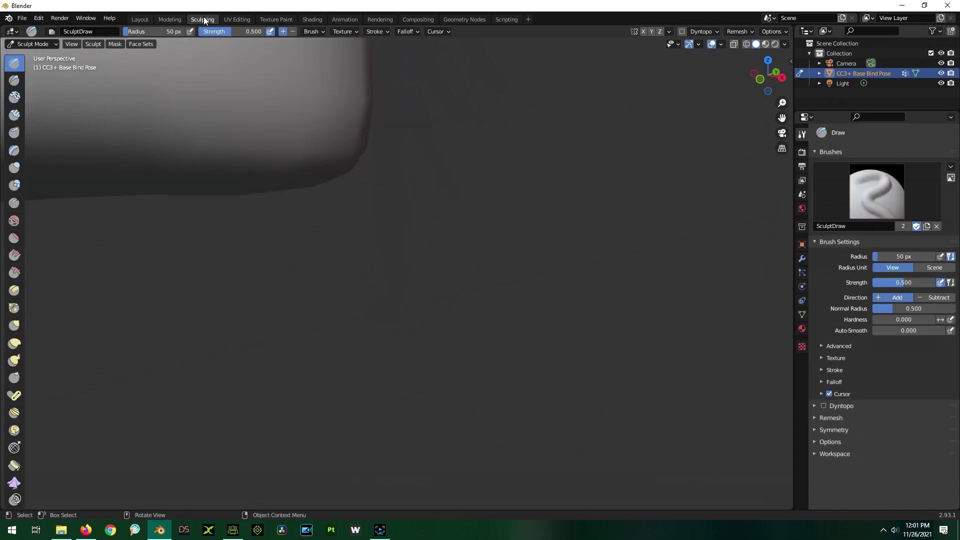
- Frame the character's head and activate the Elastic Deform sculpting brush
scroll(407, 253, down, 5)
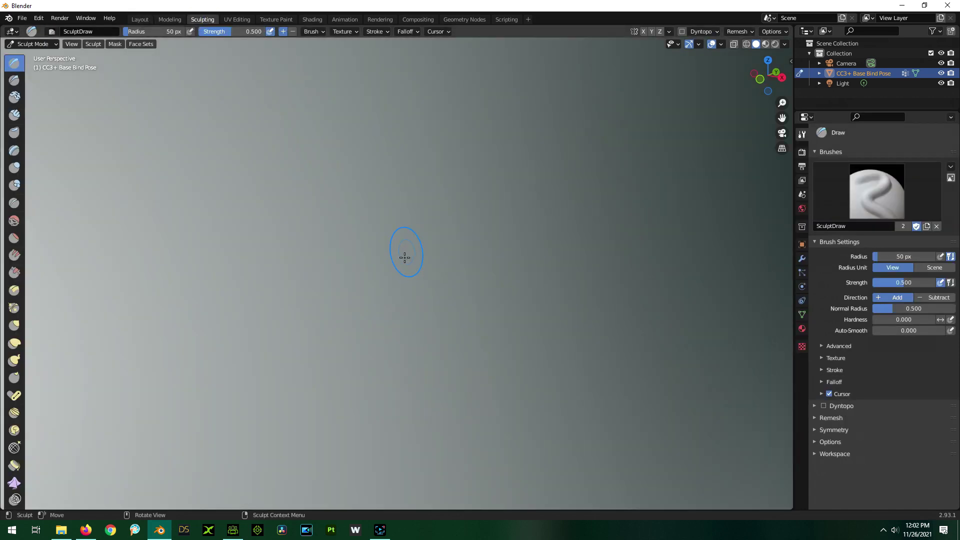
scroll(384, 252, down, 8)
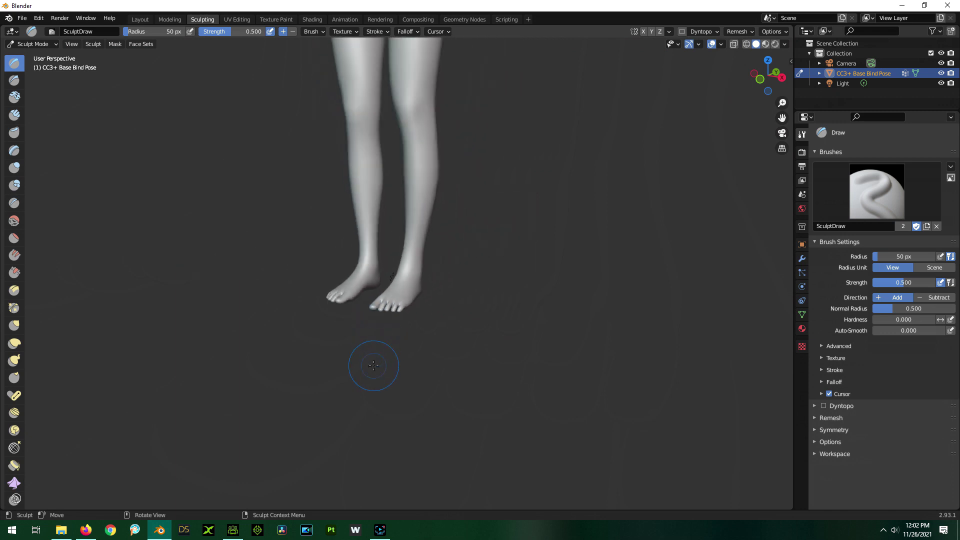
scroll(375, 97, up, 8)
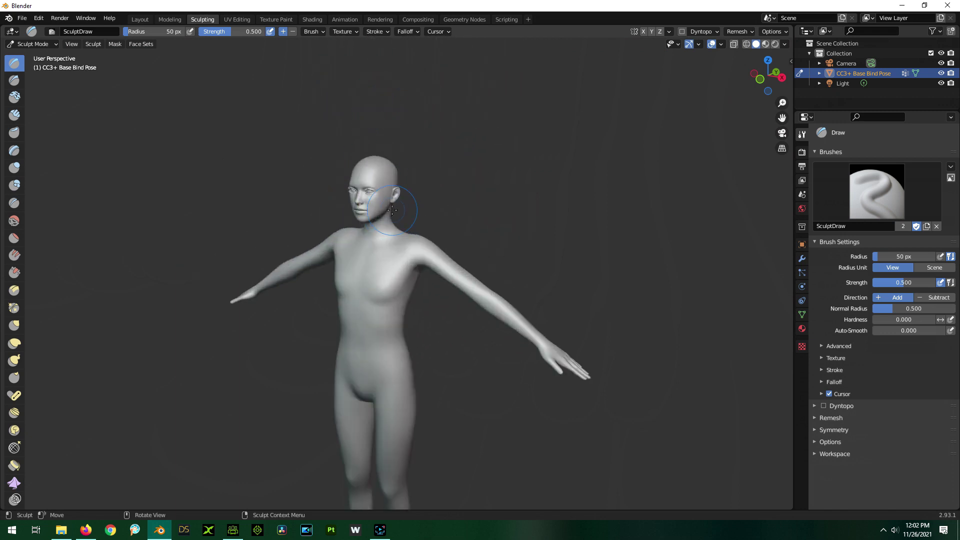
scroll(376, 198, up, 4)
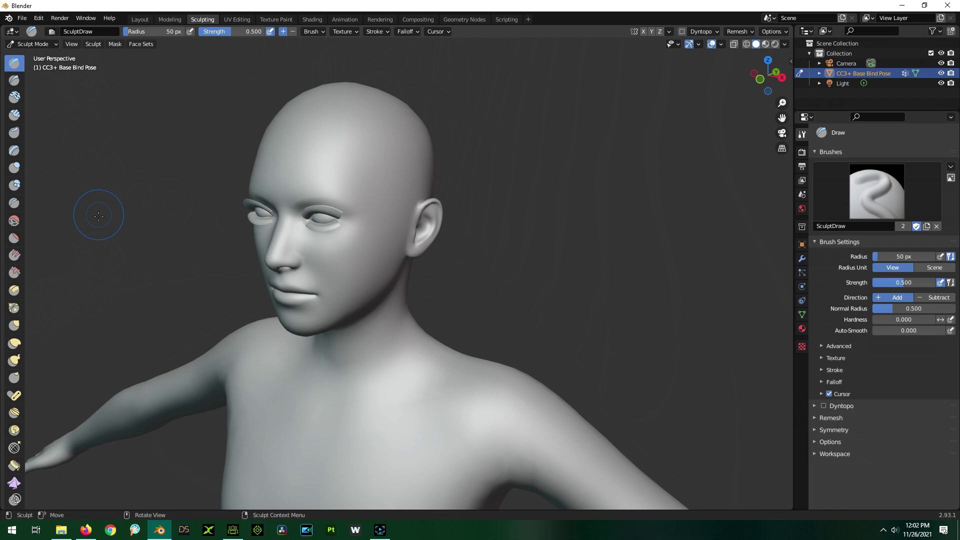
click(15, 344)
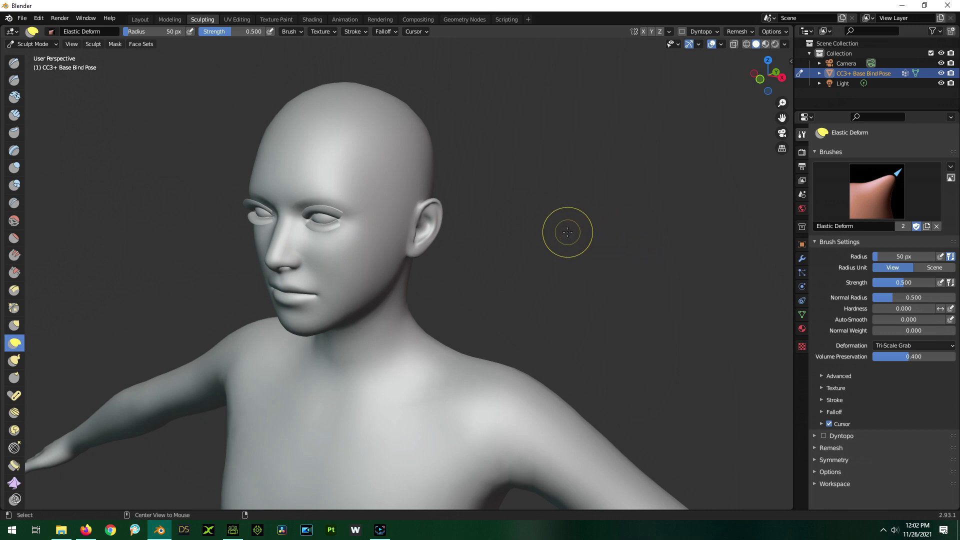
mouse_move(585, 231)
middle_down()
mouse_move(597, 241)
mouse_move(533, 243)
middle_up()
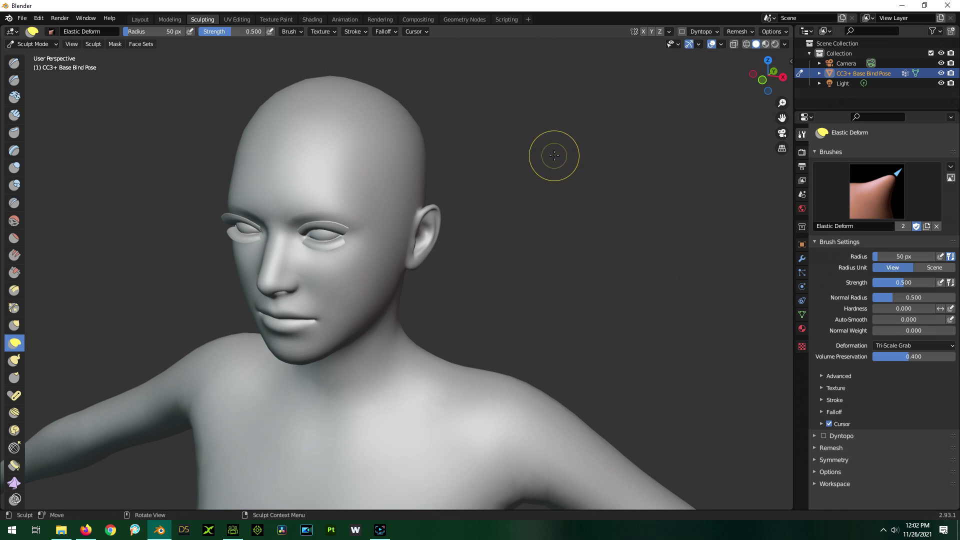
- Enable X-axis sculpt symmetry and test it with one outward cheek stroke, undoing that stroke
click(645, 32)
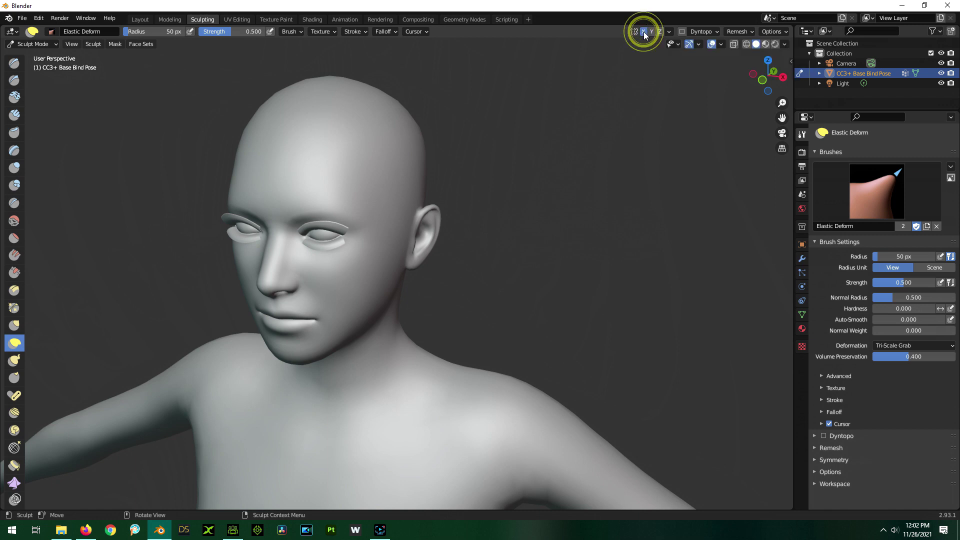
middle_drag(436, 250, 343, 268)
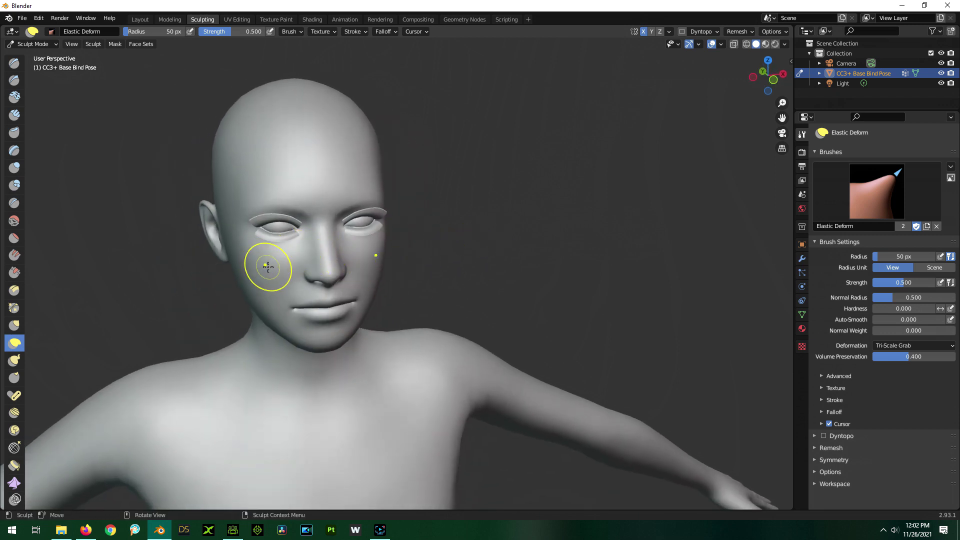
drag(270, 259, 210, 265)
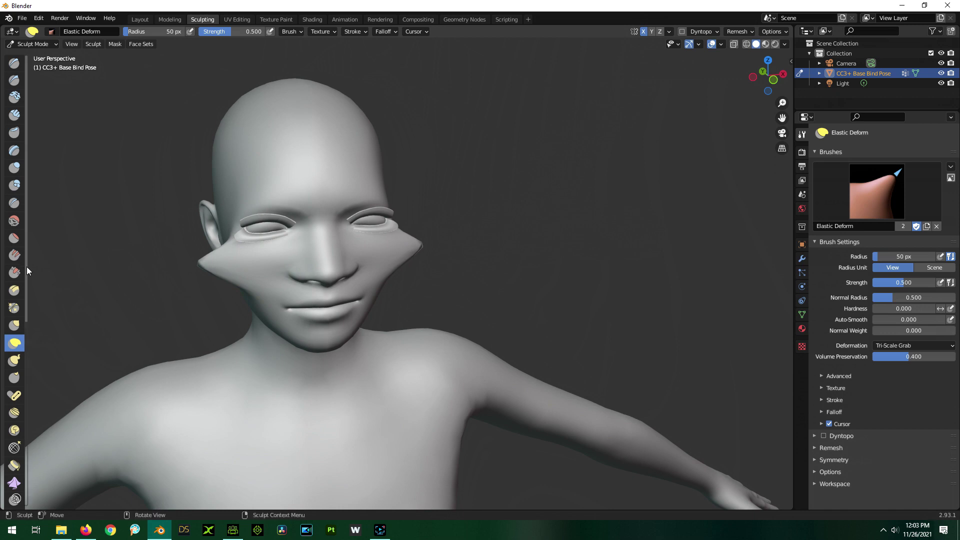
key(ctrl+z)
- Stretch the ear's upper and rear edge outward and backward with the Elastic Deform brush
mouse_move(537, 245)
middle_down()
mouse_move(398, 231)
mouse_move(435, 233)
middle_up()
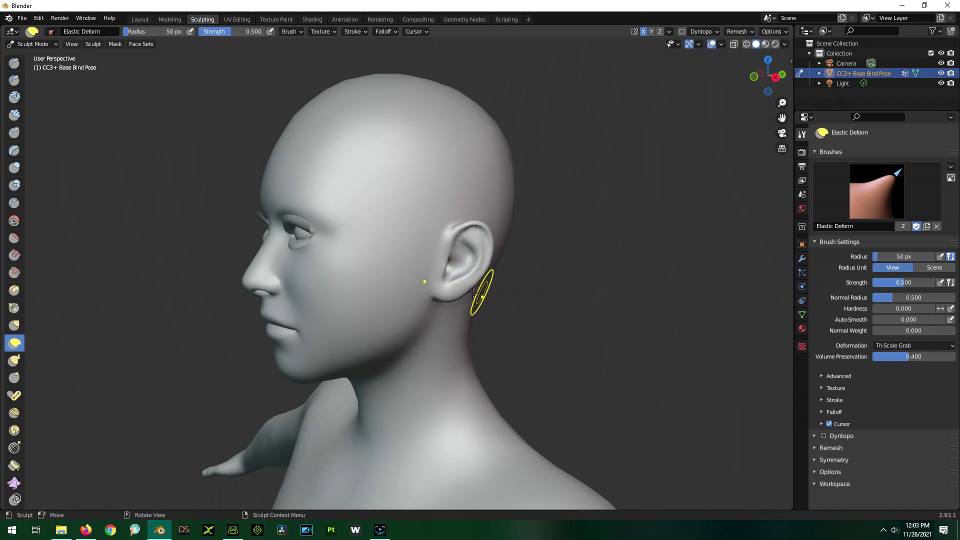
scroll(109, 328, down, 2)
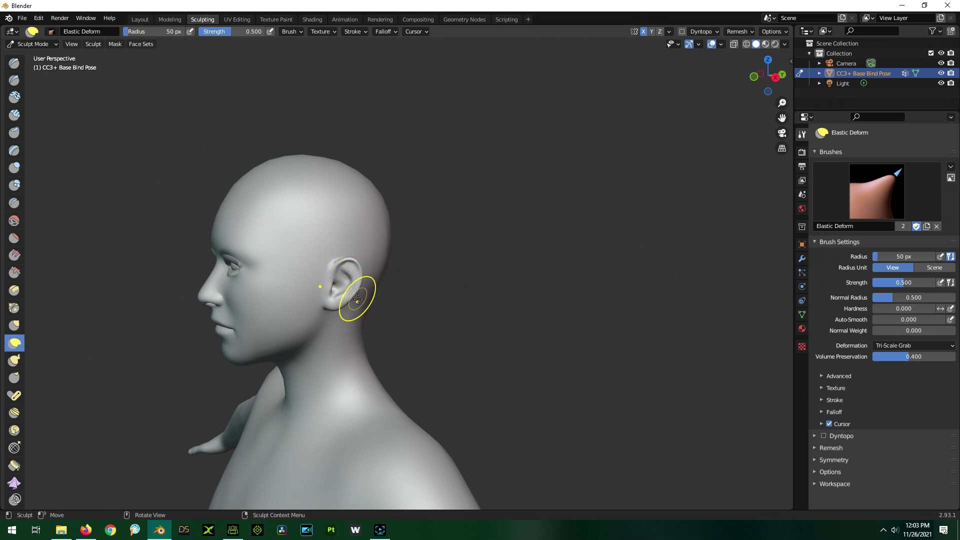
scroll(350, 280, up, 4)
scroll(351, 284, down, 2)
scroll(351, 286, up, 3)
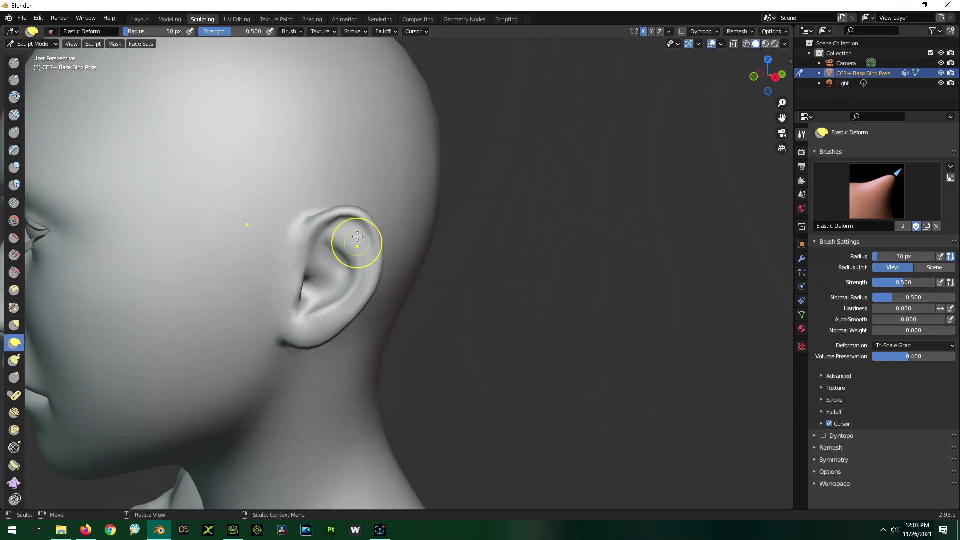
scroll(358, 223, down, 3)
drag(359, 223, 364, 218)
mouse_move(346, 292)
mouse_down()
mouse_move(350, 261)
mouse_move(384, 248)
mouse_move(404, 254)
mouse_move(379, 228)
mouse_move(345, 270)
mouse_move(427, 230)
mouse_up()
- Pull the tip of the stretched ear upward, viewing the head from behind, and check the shape from the front
scroll(367, 254, up, 2)
scroll(372, 238, down, 5)
scroll(451, 214, up, 2)
mouse_move(464, 214)
middle_down()
mouse_move(386, 250)
mouse_move(392, 243)
middle_up()
drag(393, 243, 369, 197)
mouse_move(420, 257)
middle_down()
mouse_move(505, 239)
mouse_move(520, 274)
middle_up()
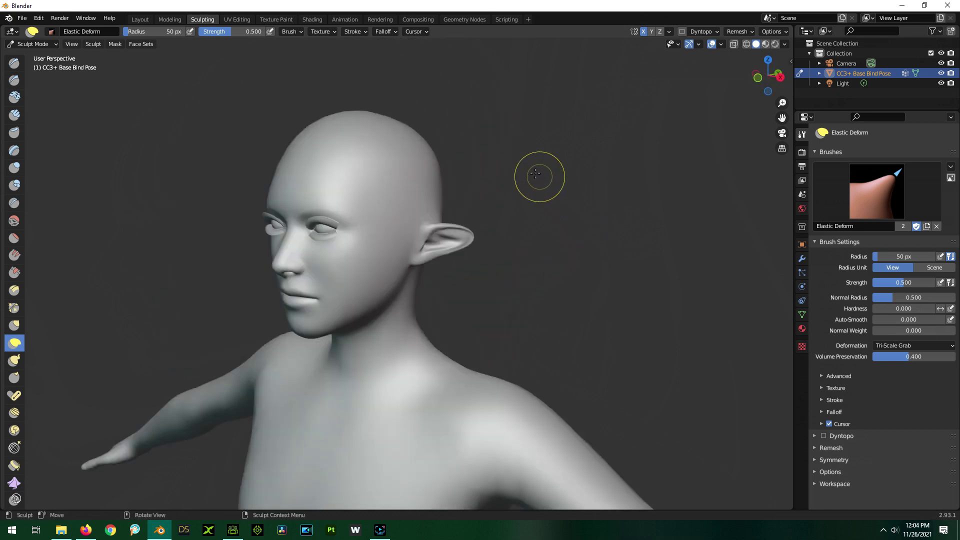
mouse_move(542, 223)
middle_down()
mouse_move(587, 220)
mouse_move(558, 222)
mouse_move(548, 209)
middle_up()
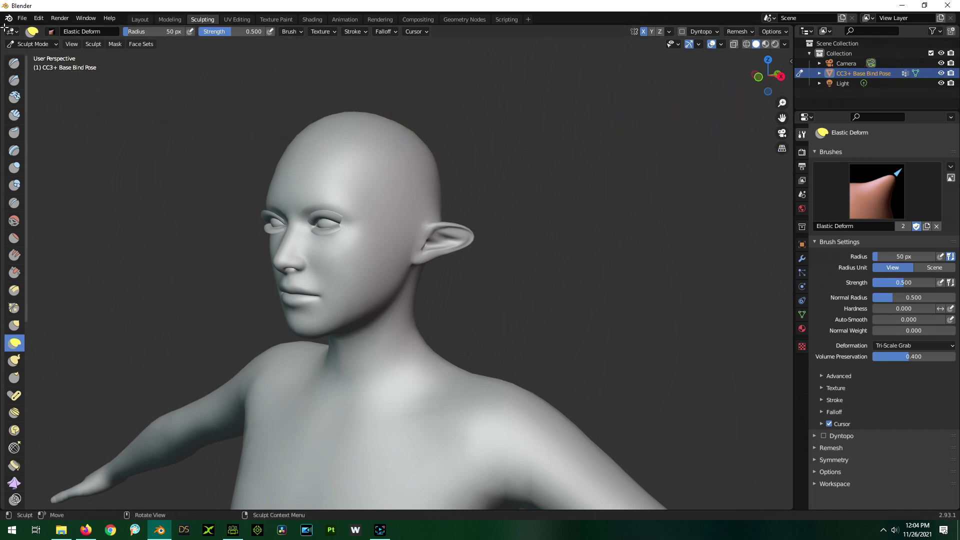
- Set up a Wavefront OBJ export to the Tutorial folder with the to cc3 preset and expand its geometry options
click(22, 18)
mouse_move(23, 164)
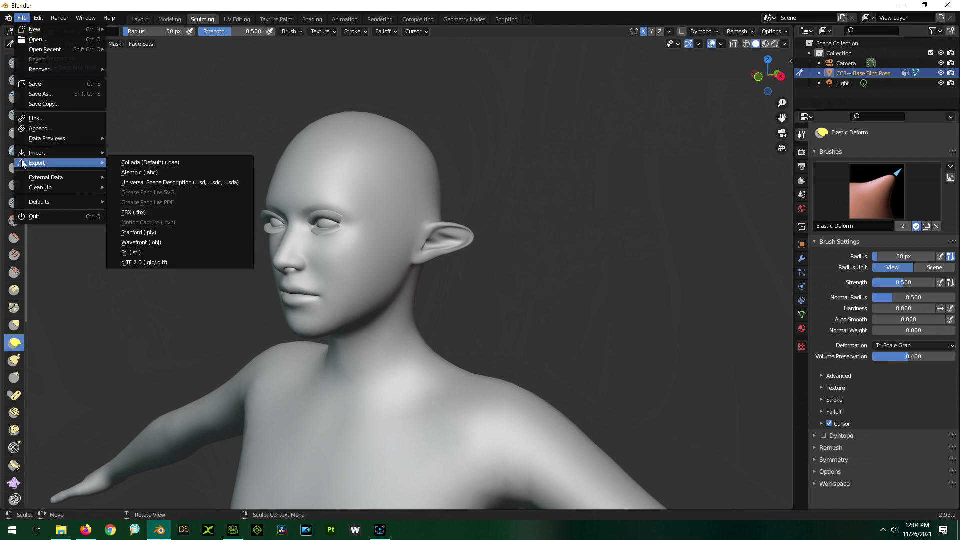
click(163, 242)
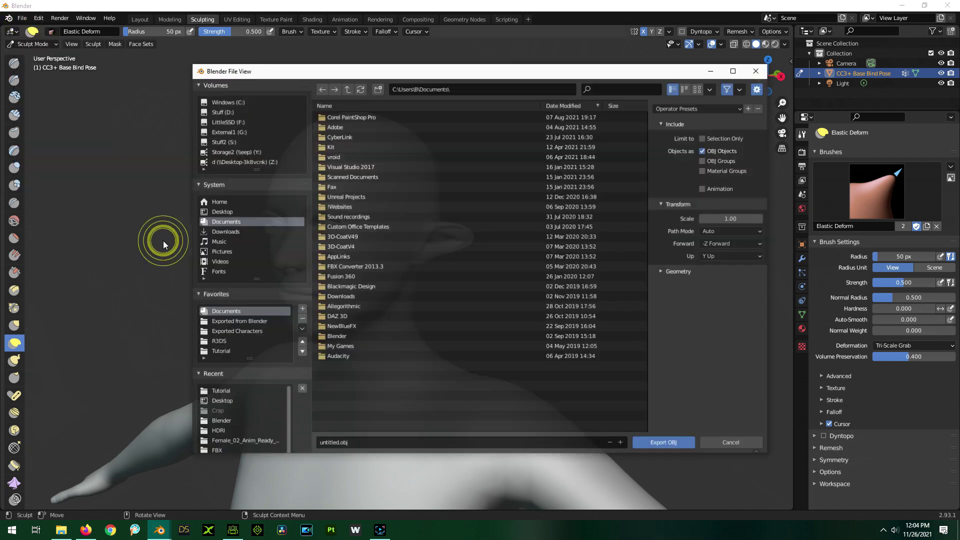
click(250, 352)
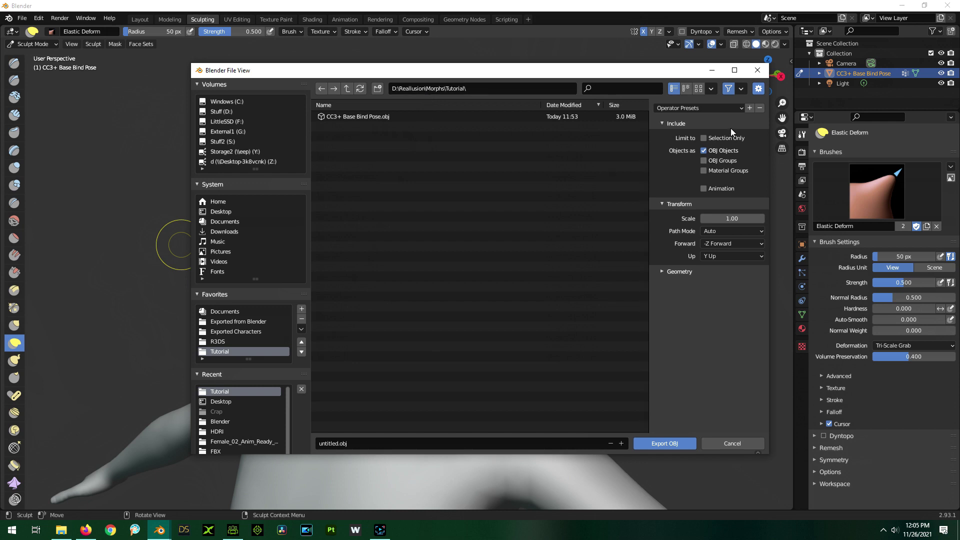
click(741, 107)
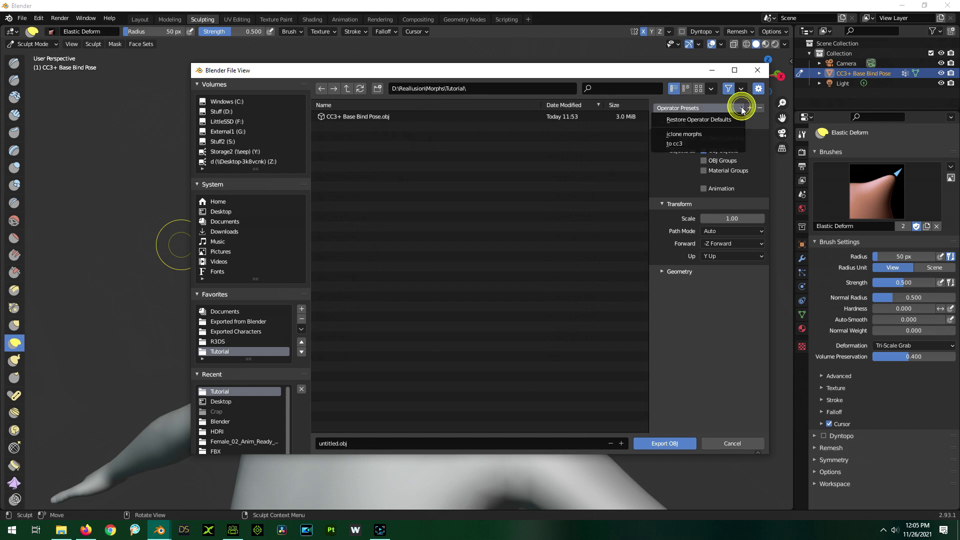
click(692, 143)
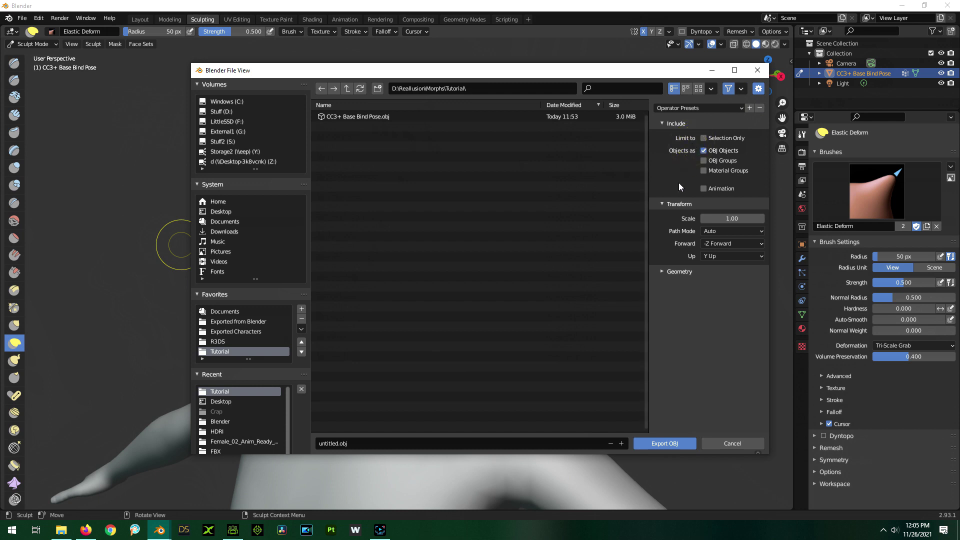
click(662, 271)
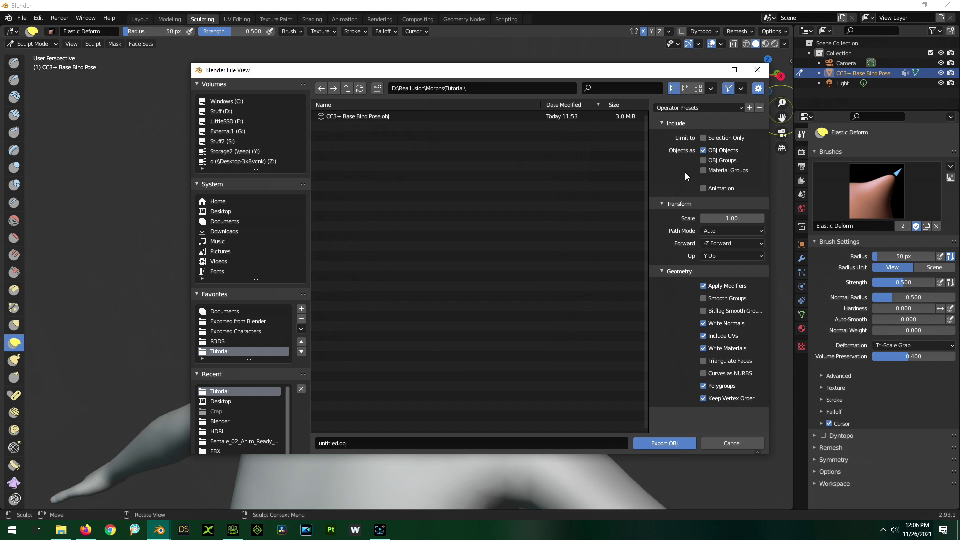
- Name the export Triangle Ears and export the sculpted body as OBJ
click(340, 444)
text(Triangle Ears)
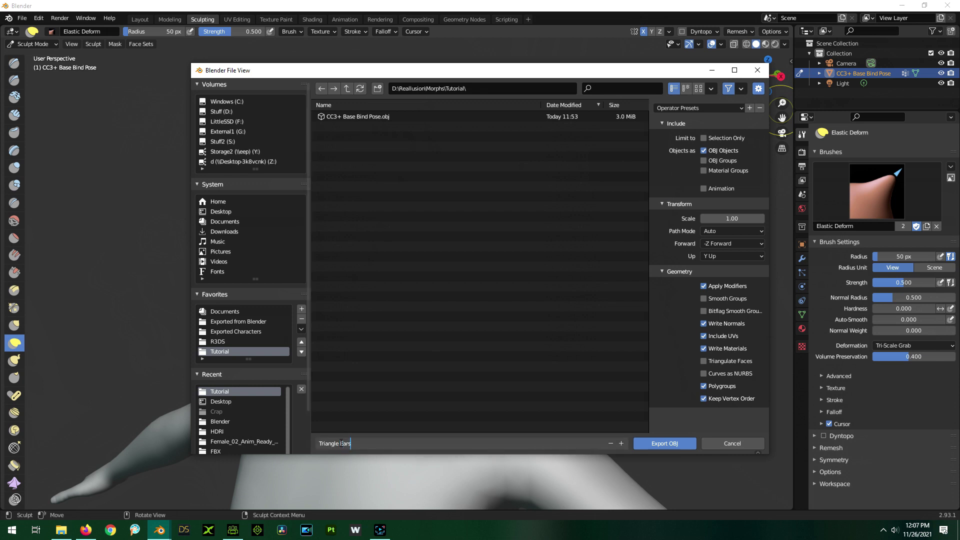
click(658, 444)
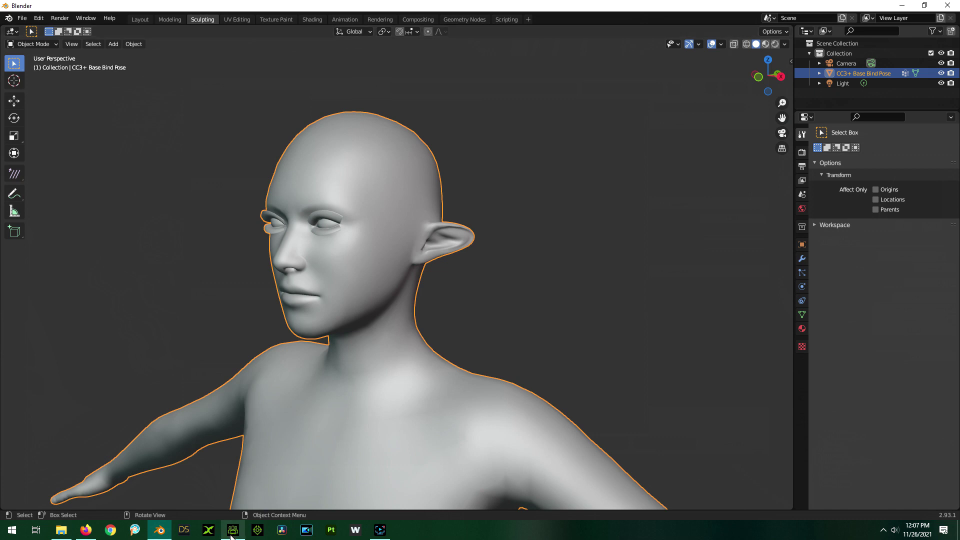
- Switch to Character Creator 3 and examine the existing General and Detail morph sliders for the ear
click(231, 537)
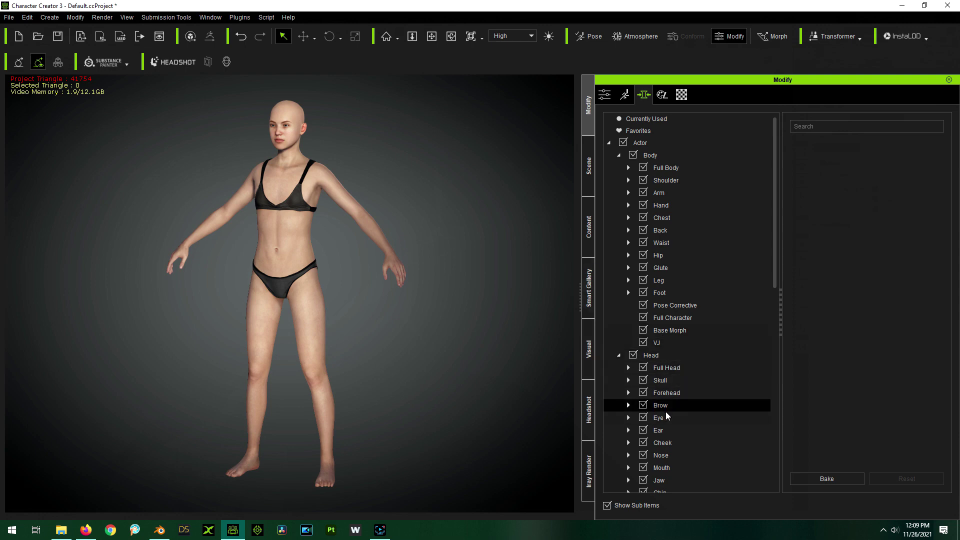
click(629, 432)
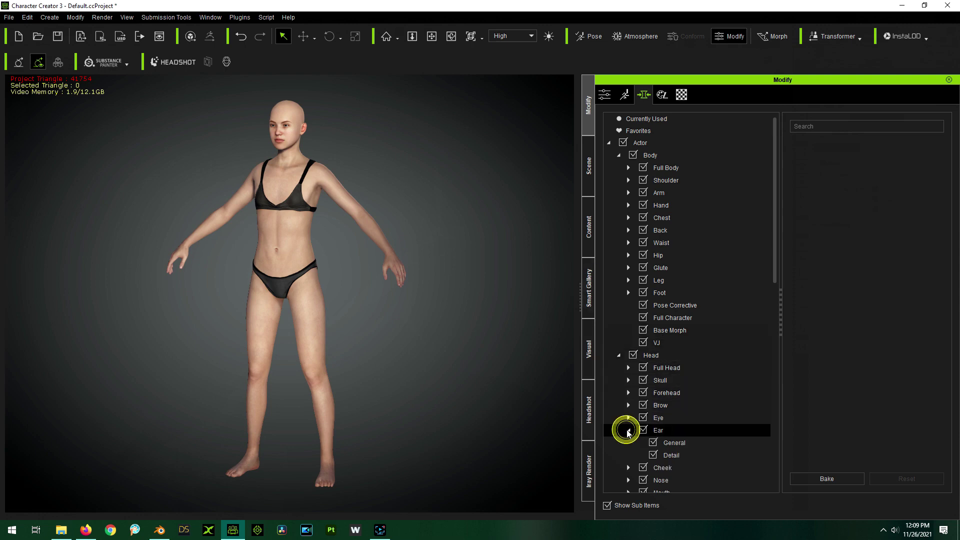
click(681, 446)
scroll(870, 400, down, 4)
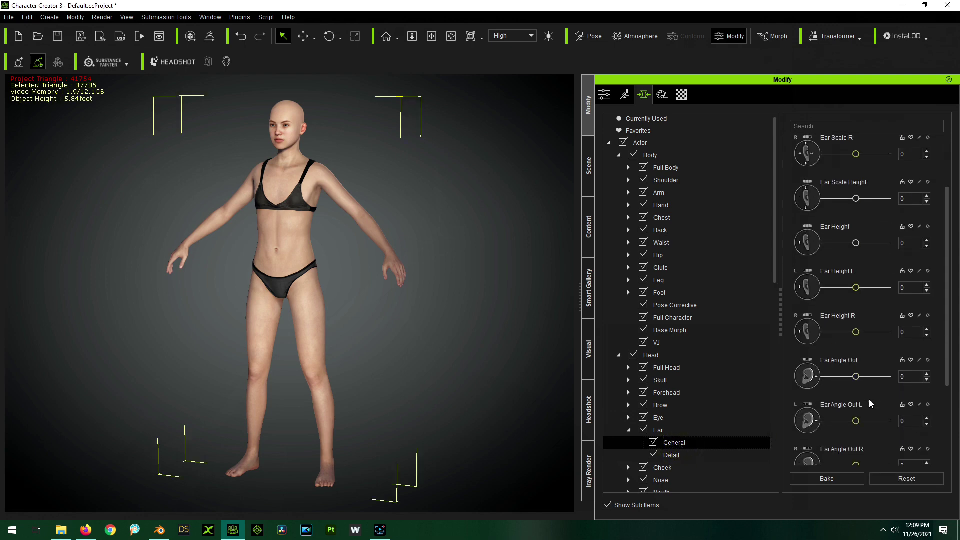
scroll(870, 401, down, 2)
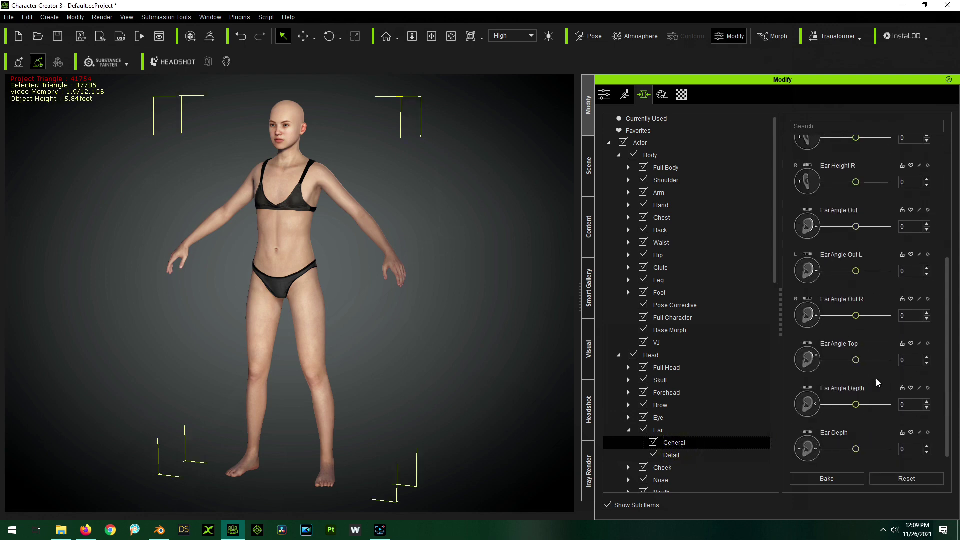
click(683, 456)
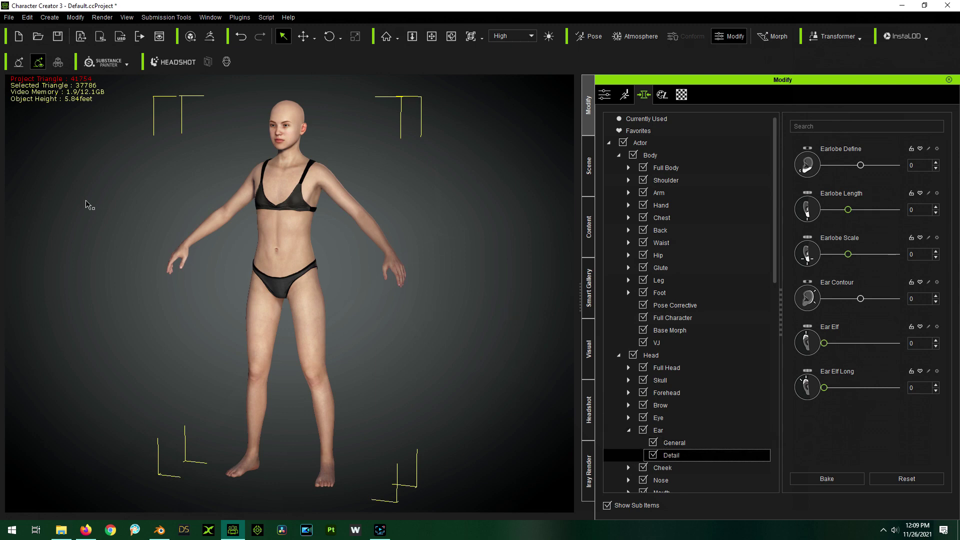
- Start a new morph slider named Ear Triangle in the Head category with the slider path Ear/Detail
click(49, 17)
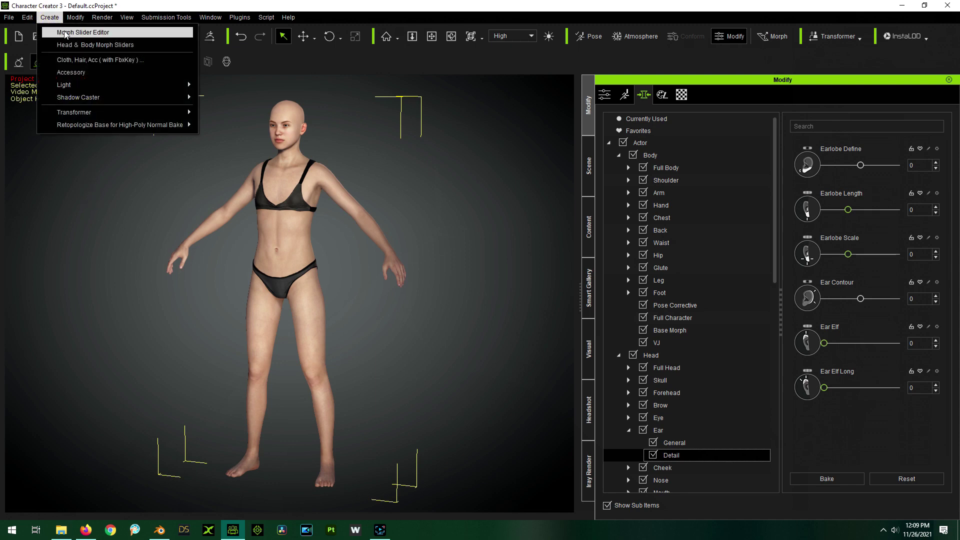
click(65, 33)
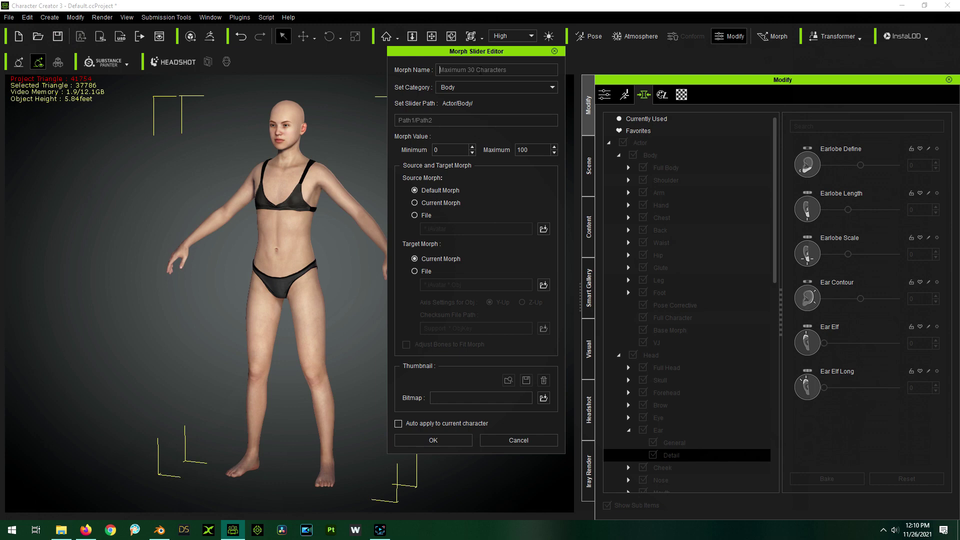
text(Ear Triangle)
click(464, 88)
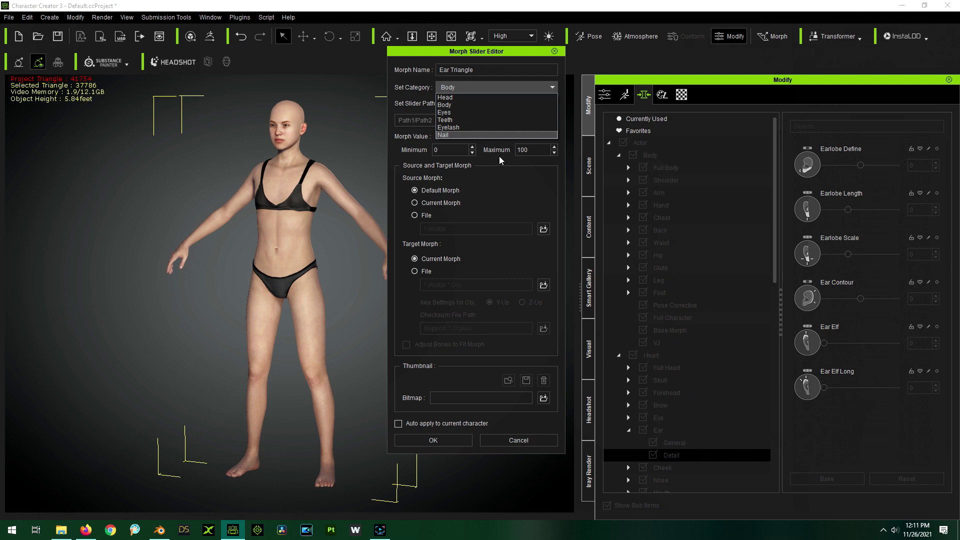
click(447, 98)
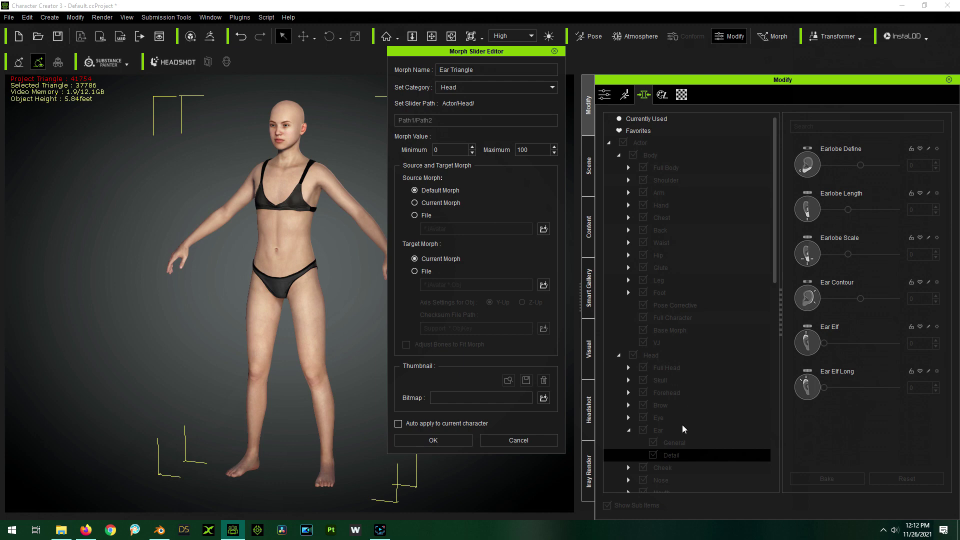
click(445, 118)
text(Ear/Deta)
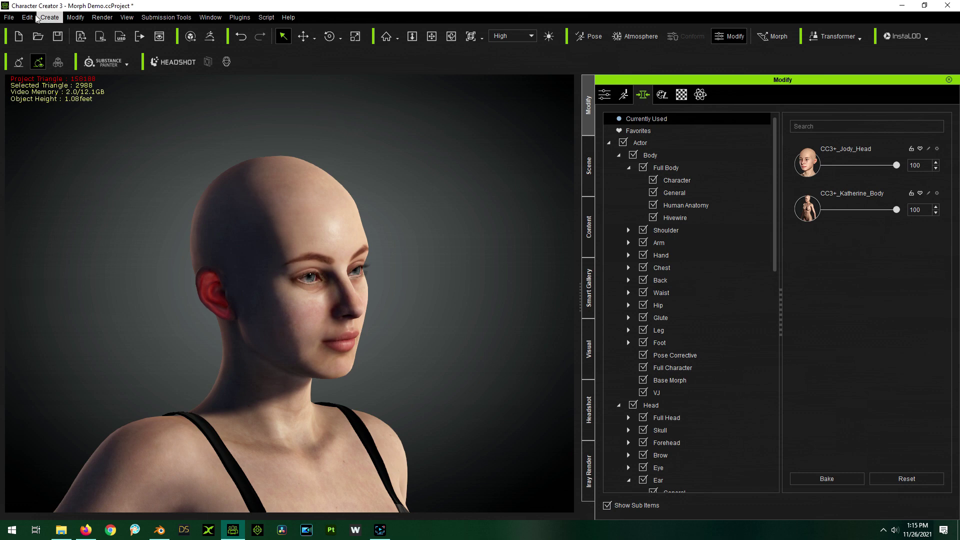
- Open the Morph Slider Editor for the Morph Demo character and choose Current Morph as the source morph
click(27, 17)
mouse_move(48, 17)
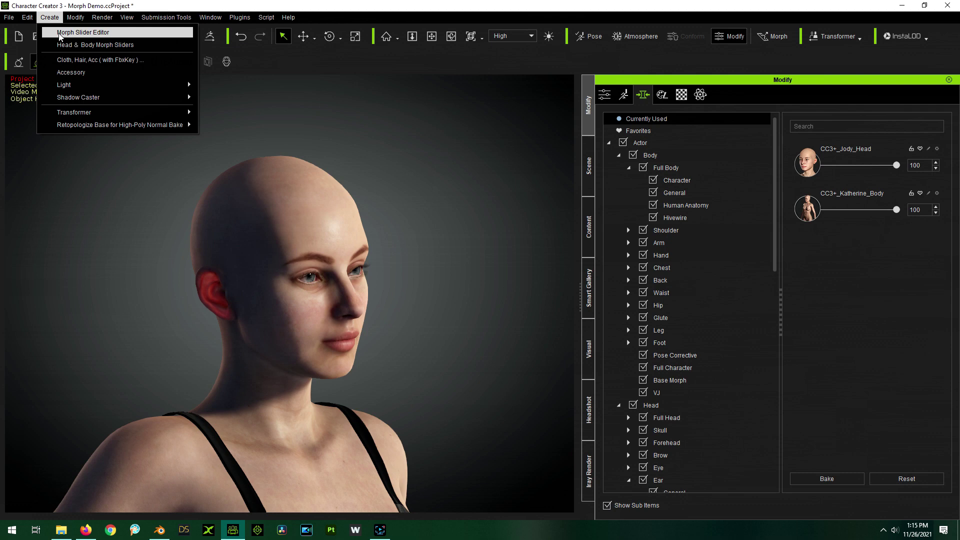
click(82, 32)
click(444, 203)
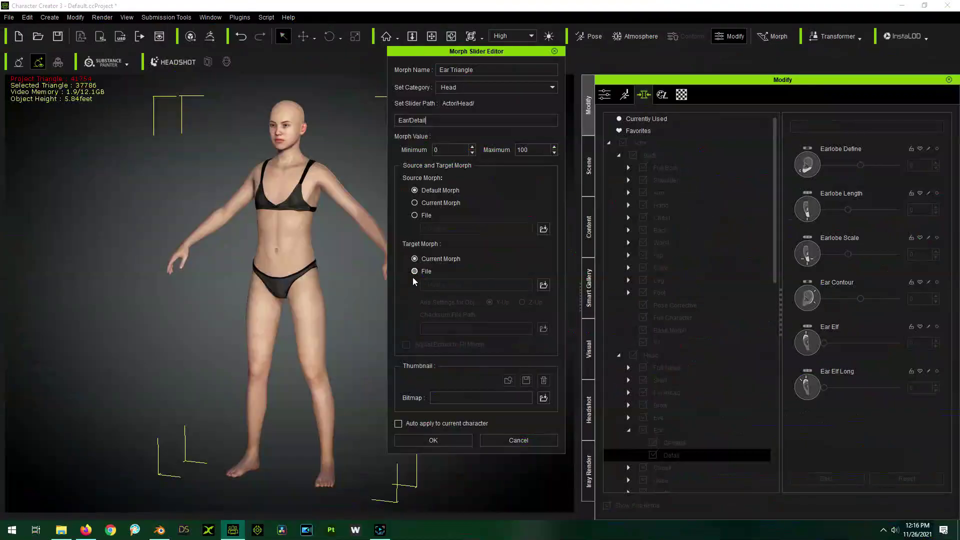
- Use Triangle Ears.obj as target morph with checksum CC3+ Base Bind Pose.ObjKey, enable bone adjustment and auto-apply, and create the slider
click(414, 271)
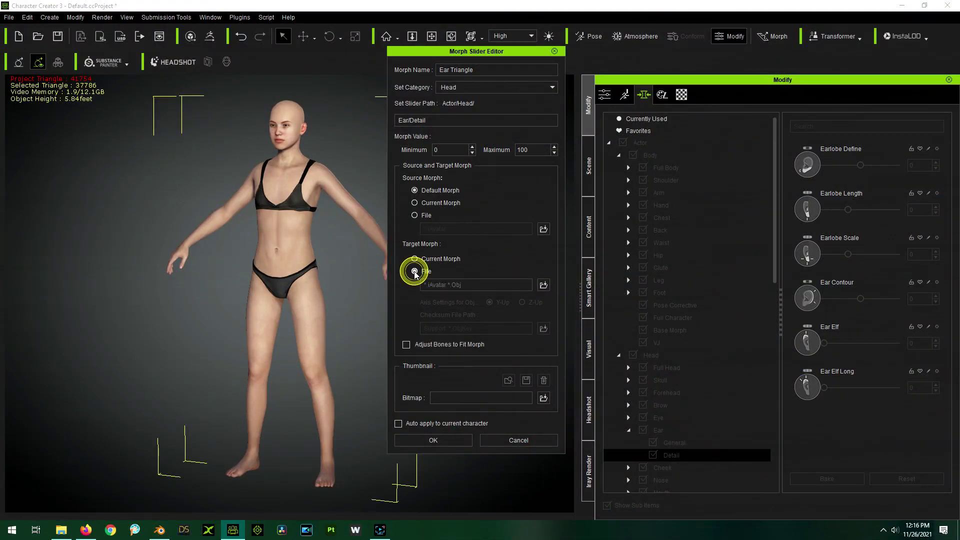
click(544, 285)
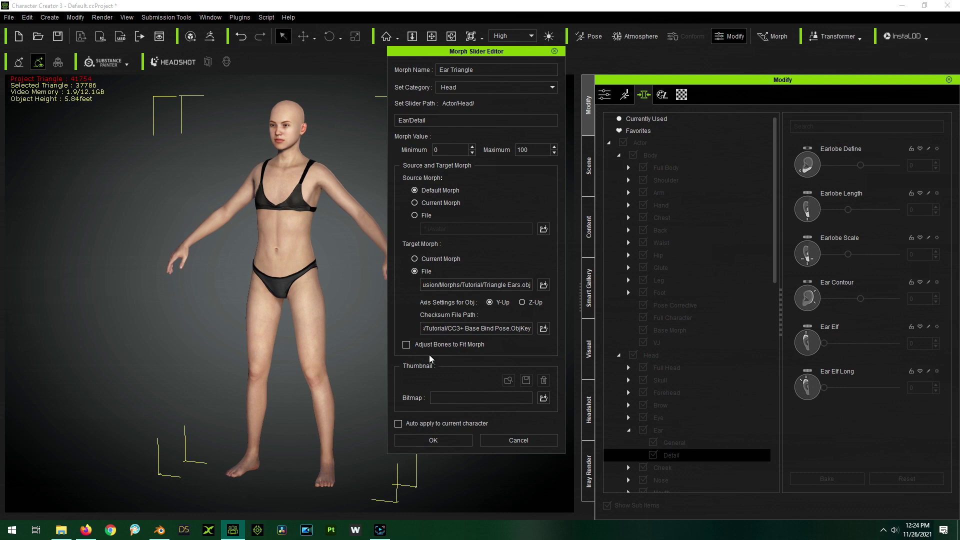
click(407, 345)
click(399, 424)
click(433, 441)
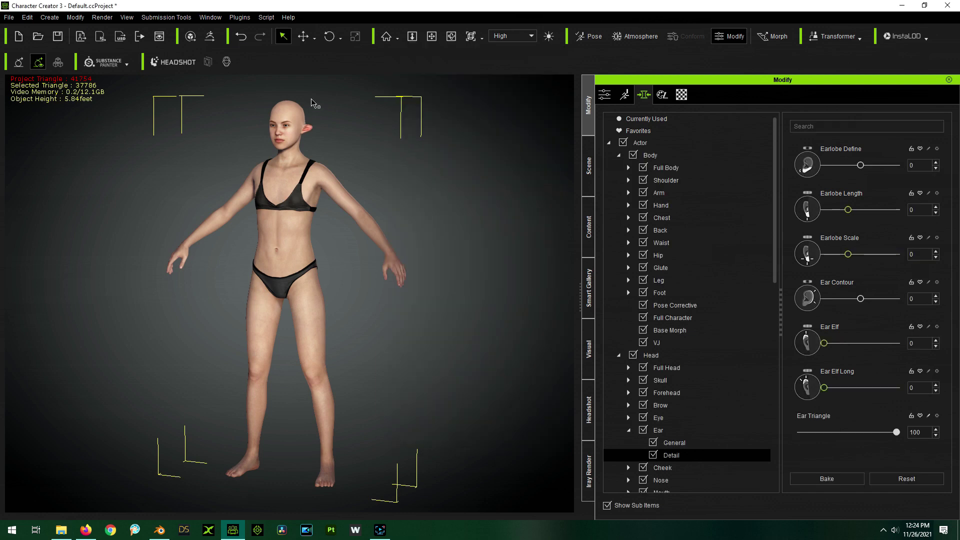
- Examine the character's ears up close while varying the Ear Triangle slider
scroll(305, 103, up, 5)
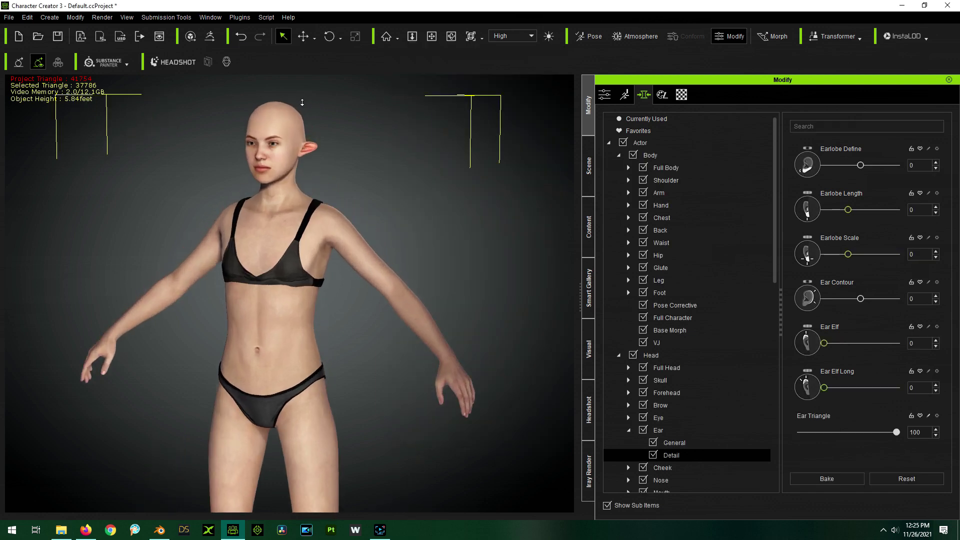
scroll(302, 102, up, 3)
right_drag(388, 195, 440, 259)
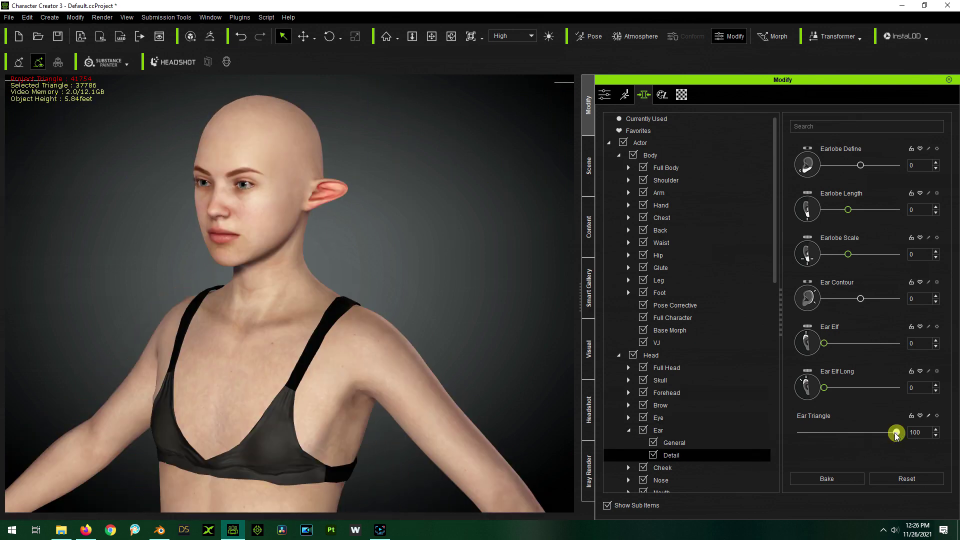
drag(860, 439, 792, 440)
mouse_move(862, 431)
mouse_down()
mouse_move(939, 433)
mouse_move(770, 447)
mouse_move(860, 433)
mouse_up()
- Review the Ear Triangle slider's source and target morph options for editing, and leave the editor without replacing the slider
click(929, 415)
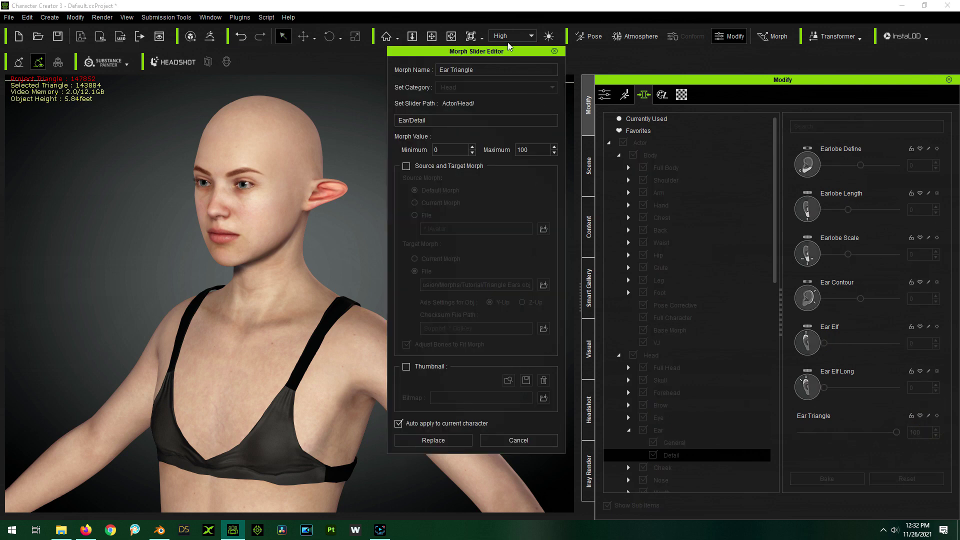
click(407, 166)
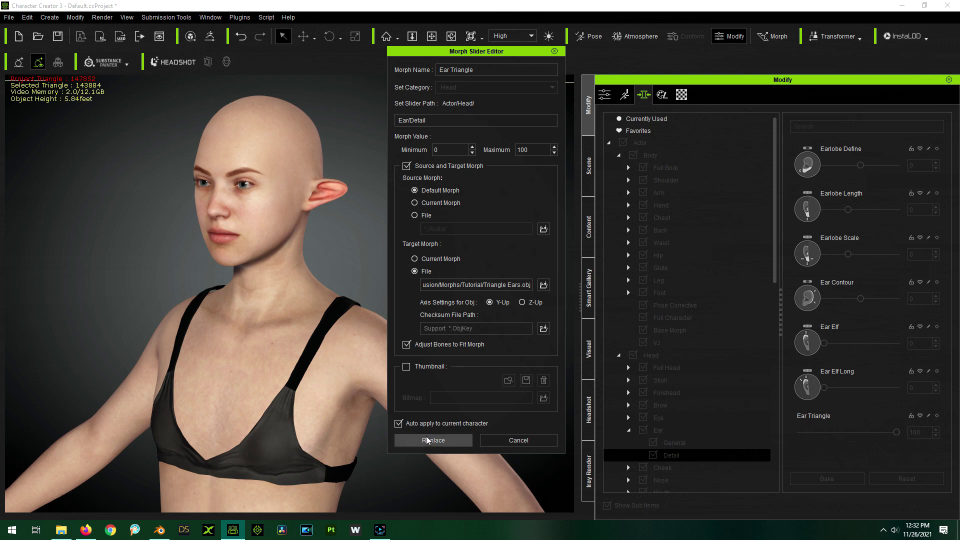
click(515, 439)
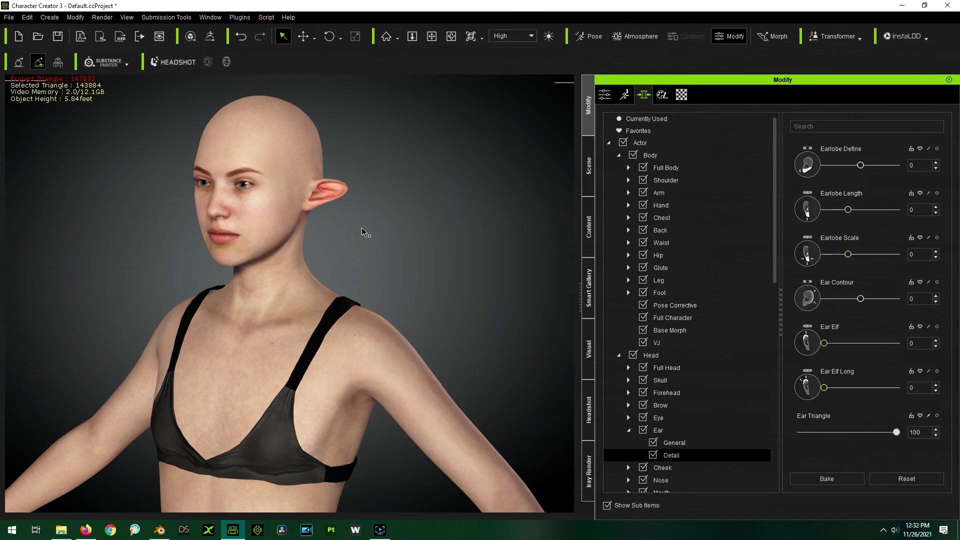
- Delete the Ear Triangle slider from the Ear Detail morphs
click(937, 416)
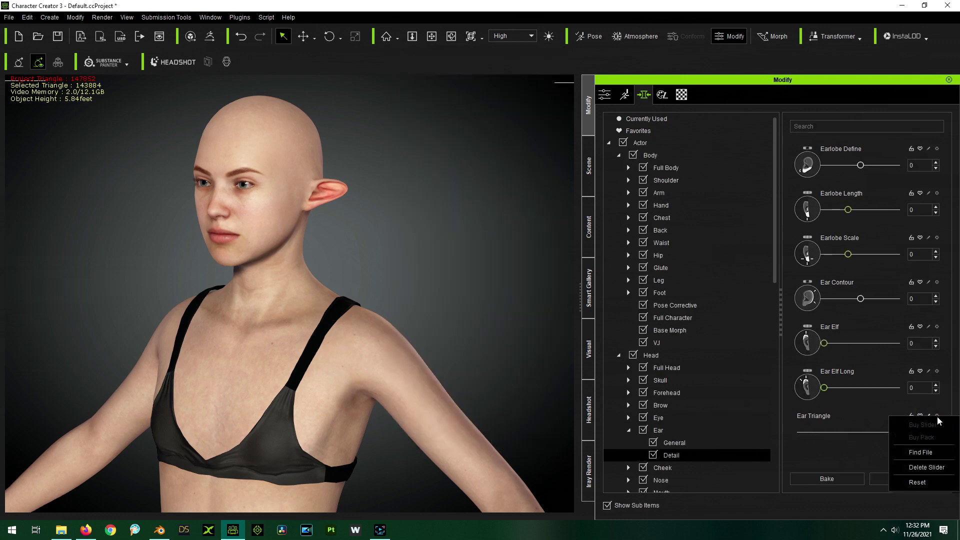
click(918, 467)
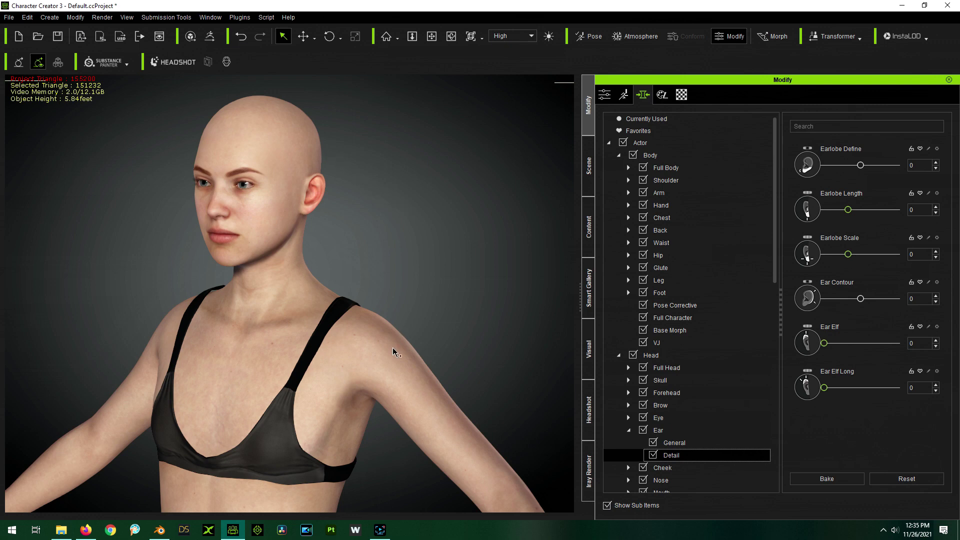
- Try the CC3+_Jody_Body full body morph and the CC3+_Jody_Head full head morph, restoring the base shape after each
scroll(392, 348, down, 3)
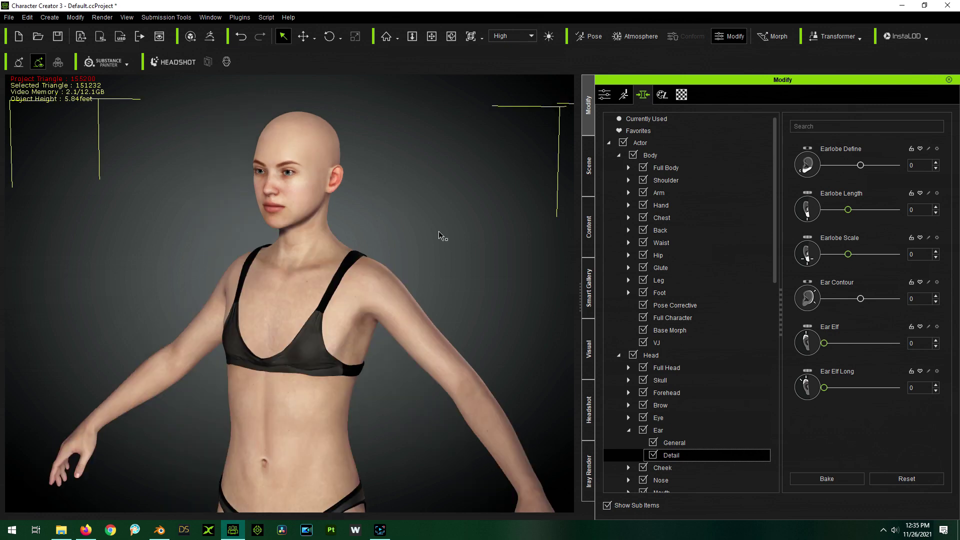
click(674, 168)
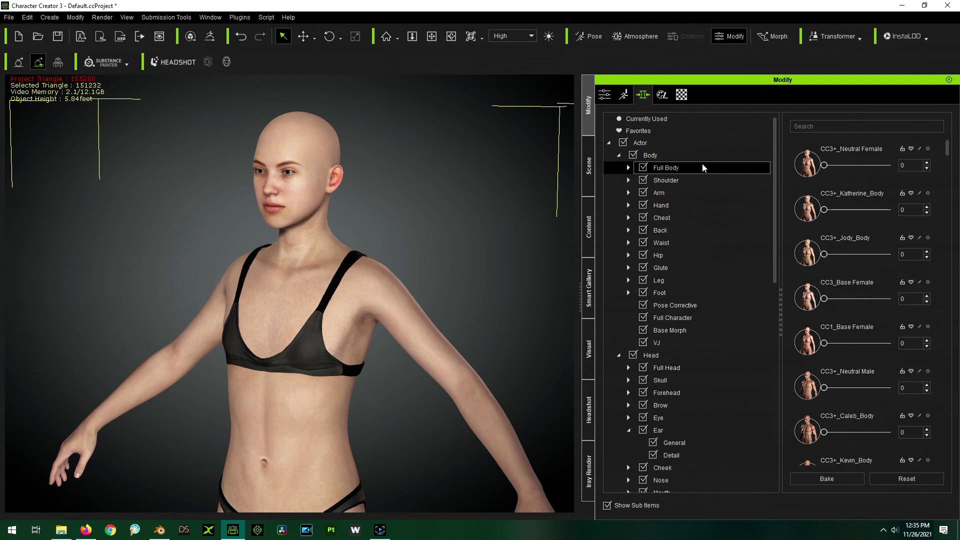
drag(824, 254, 929, 254)
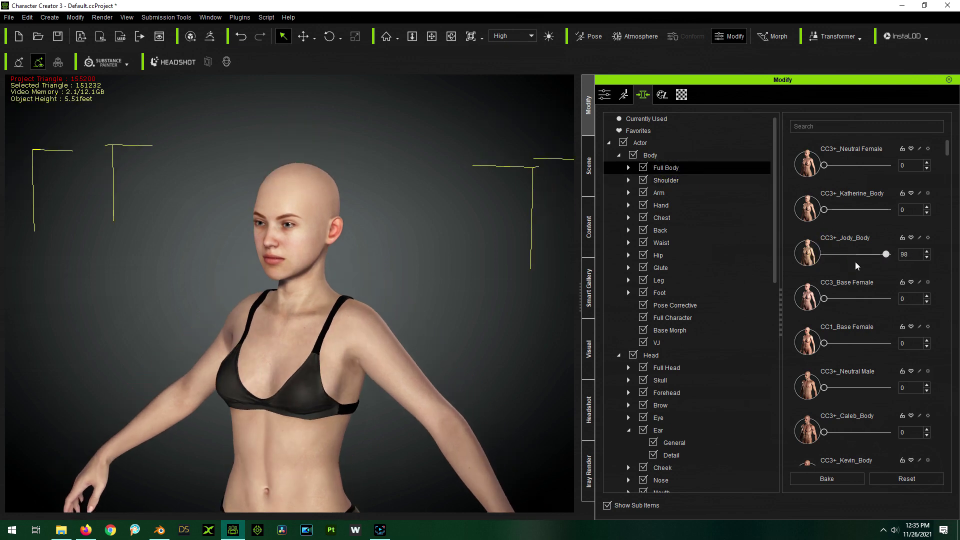
drag(856, 262, 806, 269)
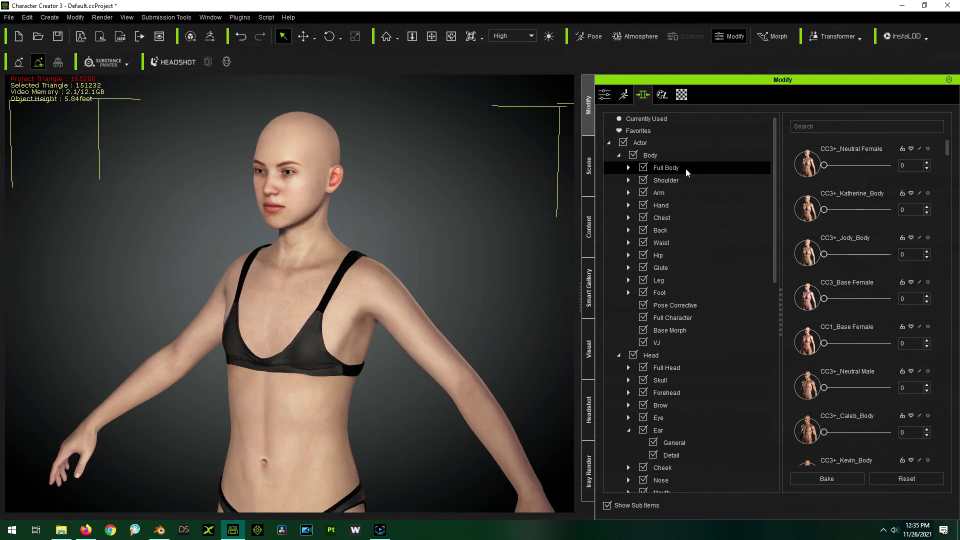
click(686, 368)
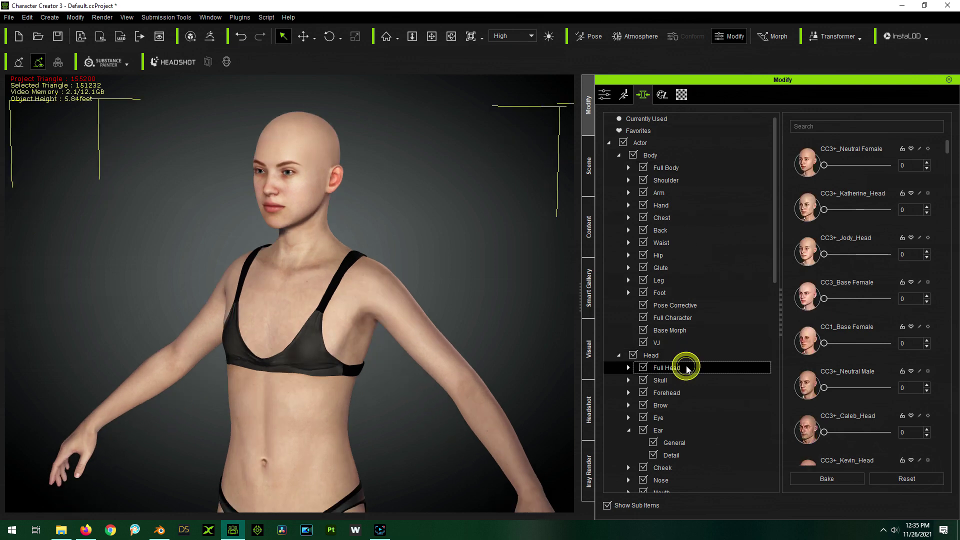
drag(824, 254, 888, 254)
key(ctrl+z)
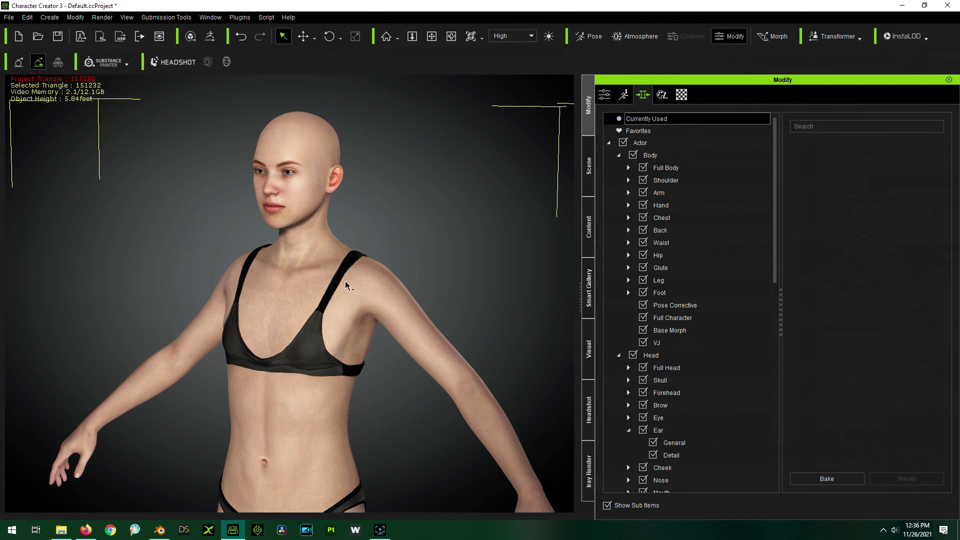
- Switch to Blender and put the CC3+ Base Bind Pose mesh into Sculpt Mode in the Sculpting workspace
click(160, 530)
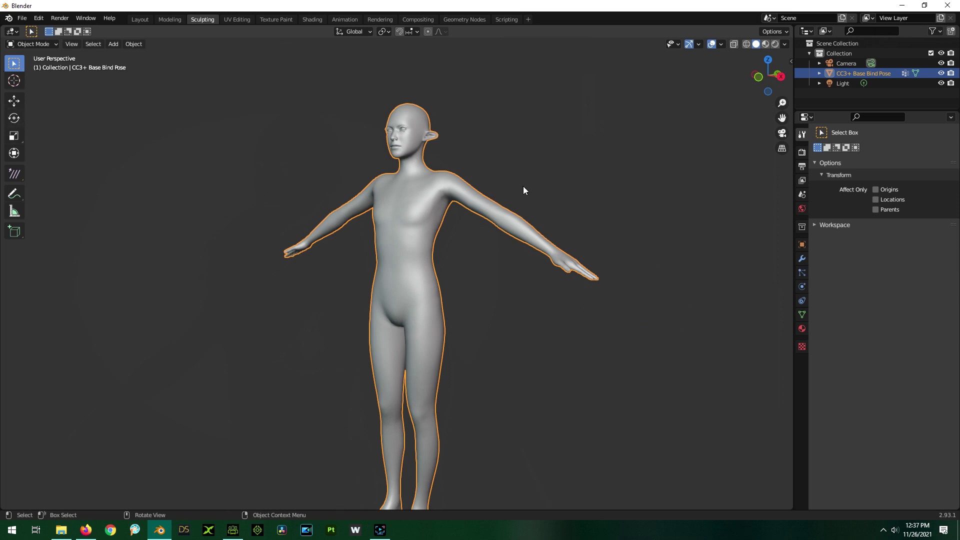
click(401, 224)
click(142, 19)
click(198, 20)
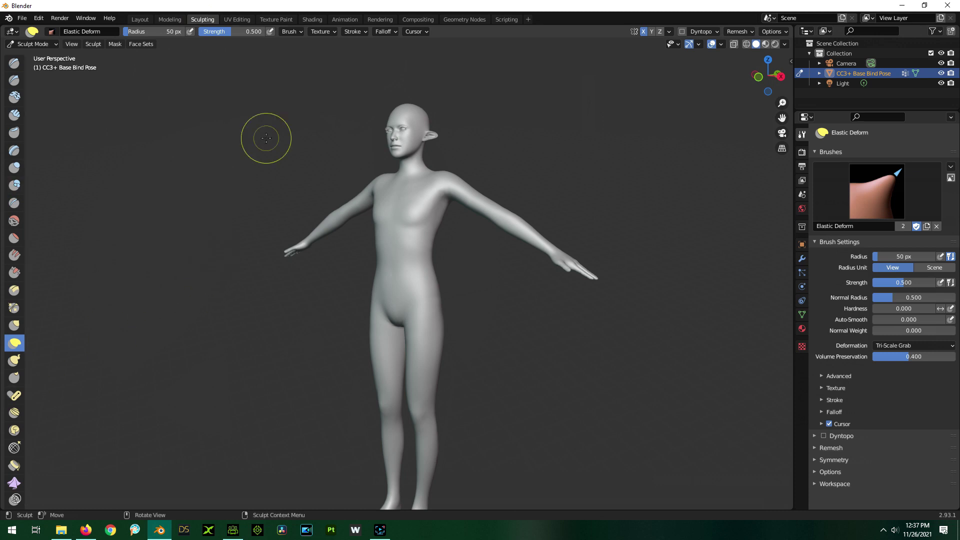
- Exaggerate the proportions of the body's arms, hips and legs using the Elastic Deform brush with X symmetry
scroll(267, 139, down, 5)
middle_drag(209, 261, 265, 270)
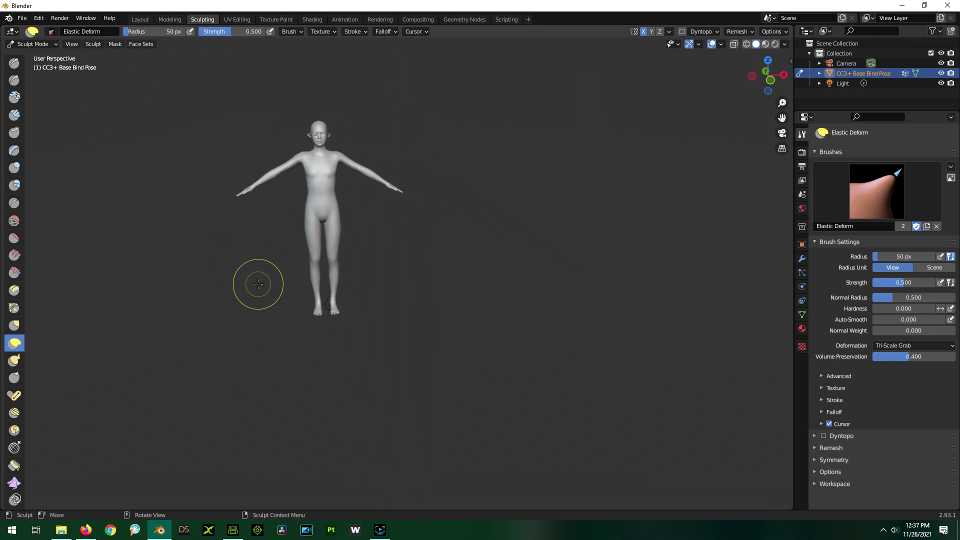
scroll(268, 286, down, 2)
drag(272, 300, 291, 303)
scroll(301, 296, up, 2)
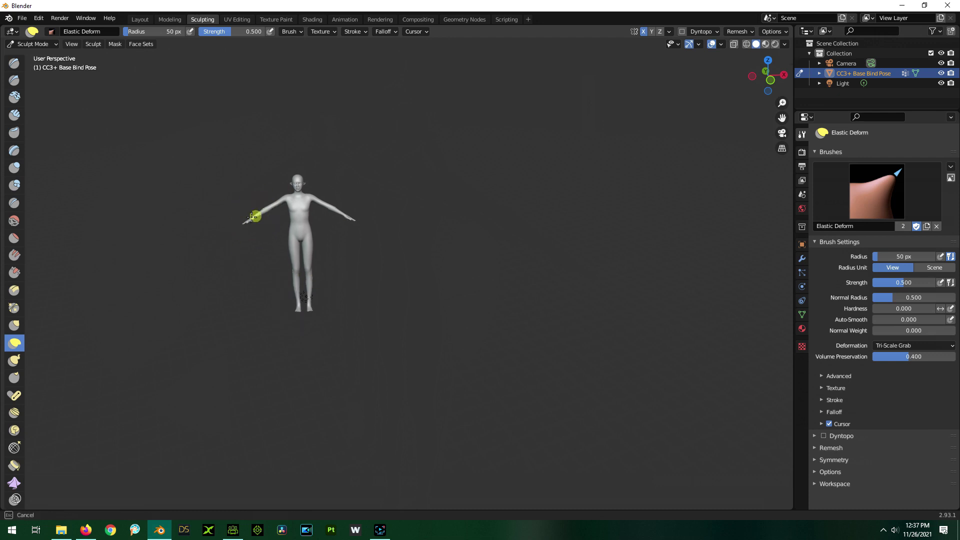
scroll(259, 230, up, 3)
middle_drag(265, 240, 281, 322)
scroll(300, 275, up, 2)
mouse_move(315, 229)
mouse_down()
mouse_move(349, 284)
mouse_move(375, 298)
mouse_move(332, 306)
mouse_move(351, 295)
mouse_move(508, 279)
mouse_up()
scroll(460, 257, down, 2)
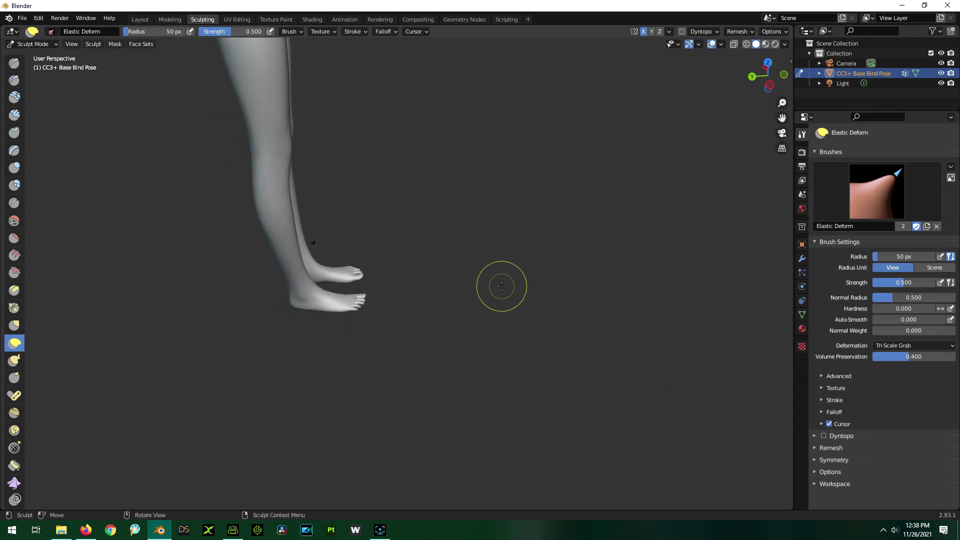
scroll(500, 265, down, 3)
middle_drag(508, 279, 477, 243)
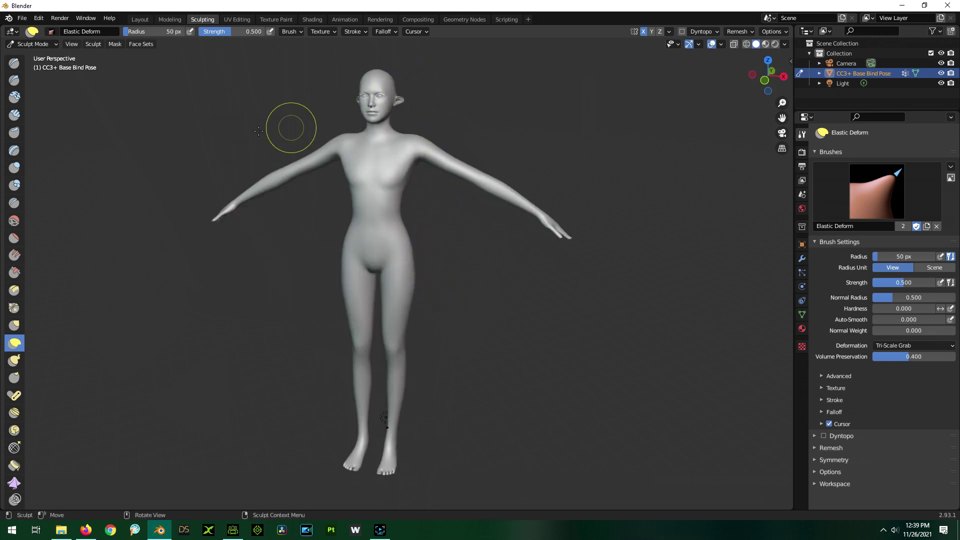
- Export the sculpted body as Weirdo.obj to the Tutorial folder using the "to cc3" preset with Keep Vertex Order enabled
click(22, 19)
mouse_move(33, 165)
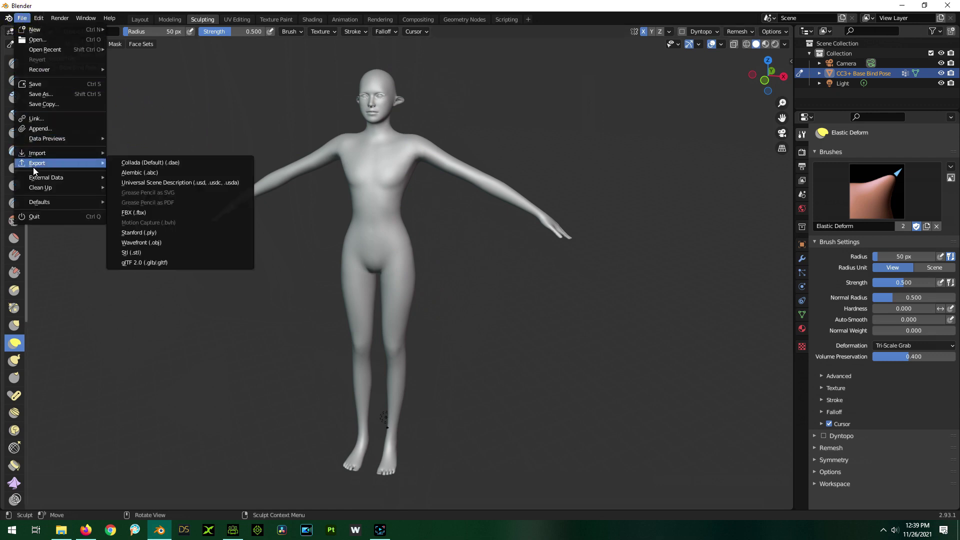
click(155, 243)
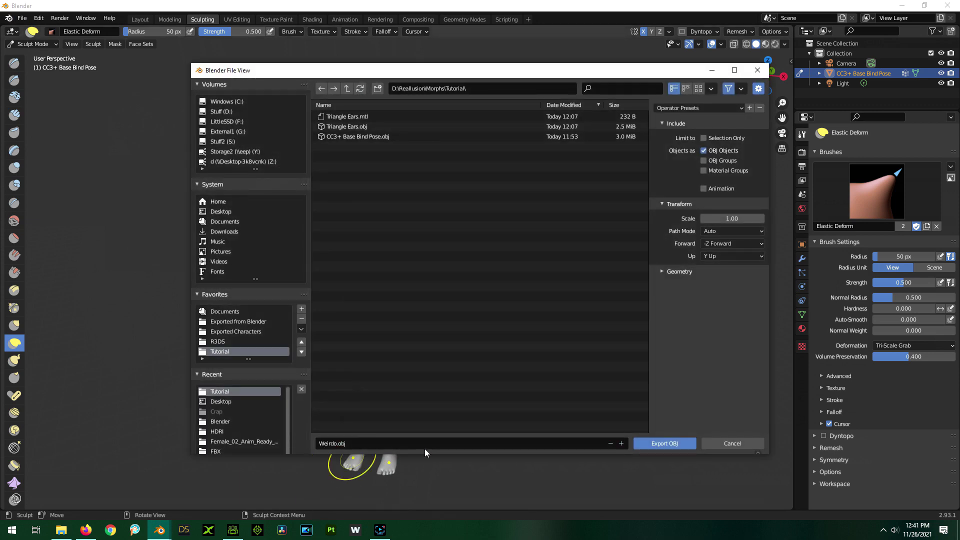
click(740, 108)
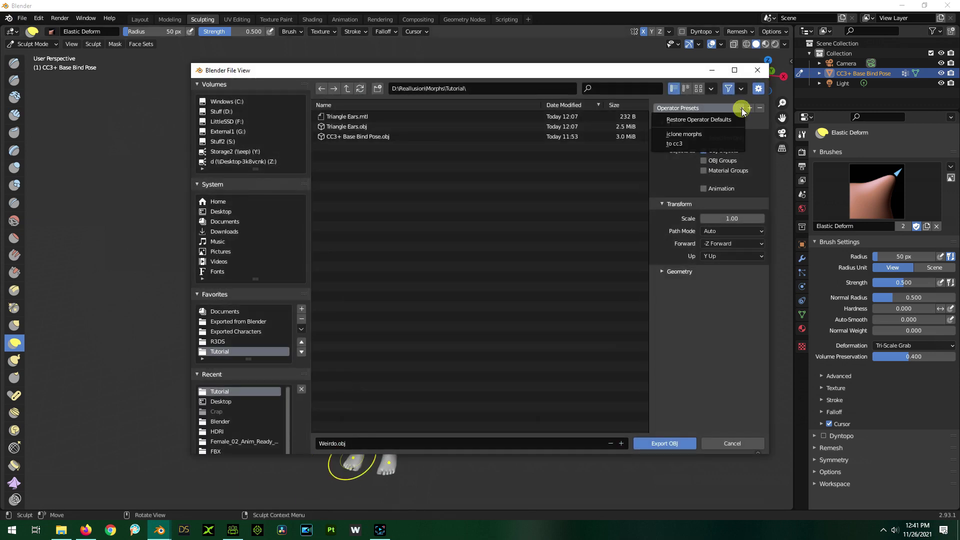
click(691, 145)
click(662, 271)
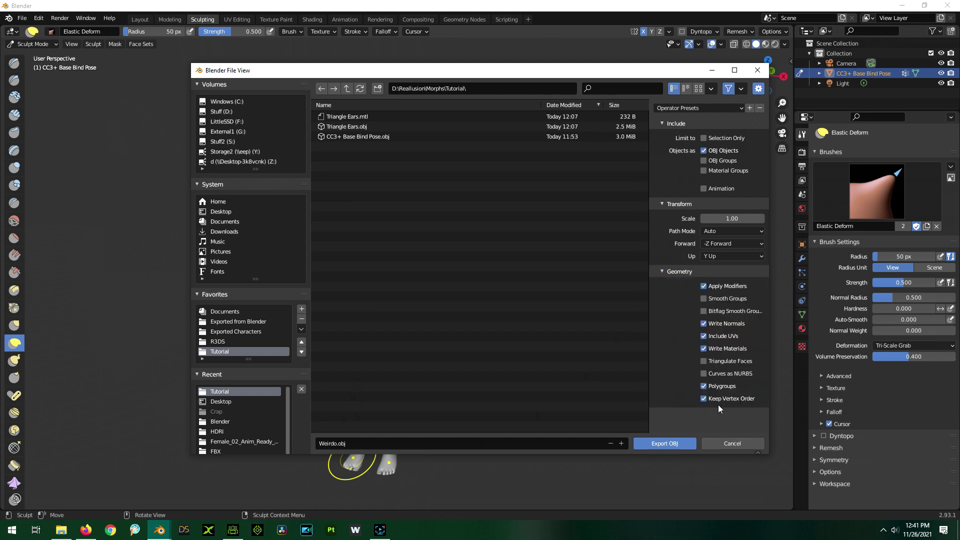
click(667, 443)
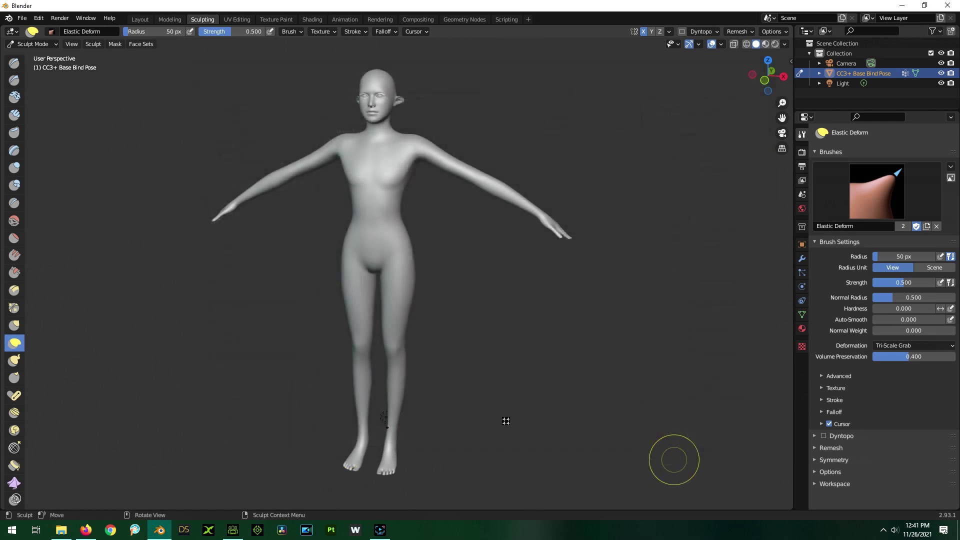
- Switch to Character Creator and start a morph slider named Weirdo Full Character in the Body category with the slider path Full Character
click(231, 531)
scroll(131, 153, down, 3)
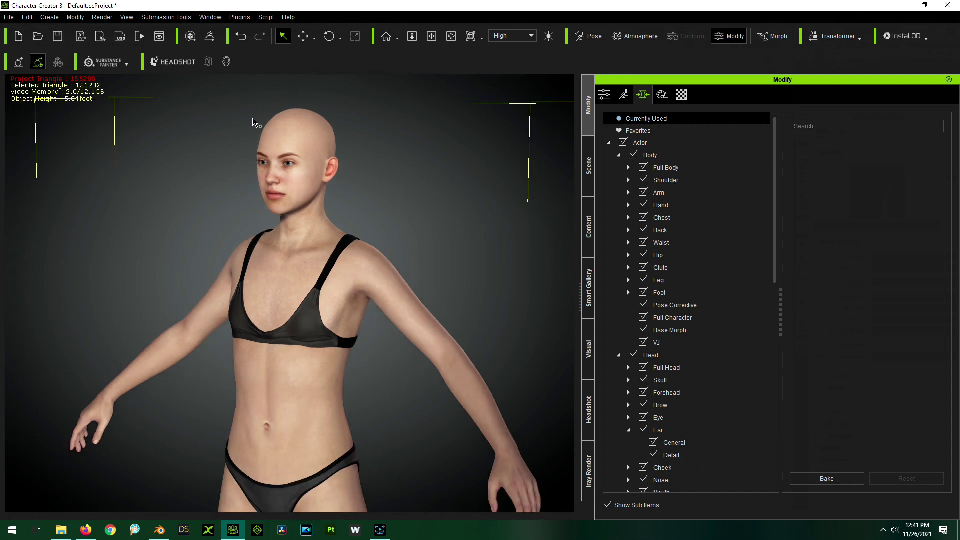
click(50, 17)
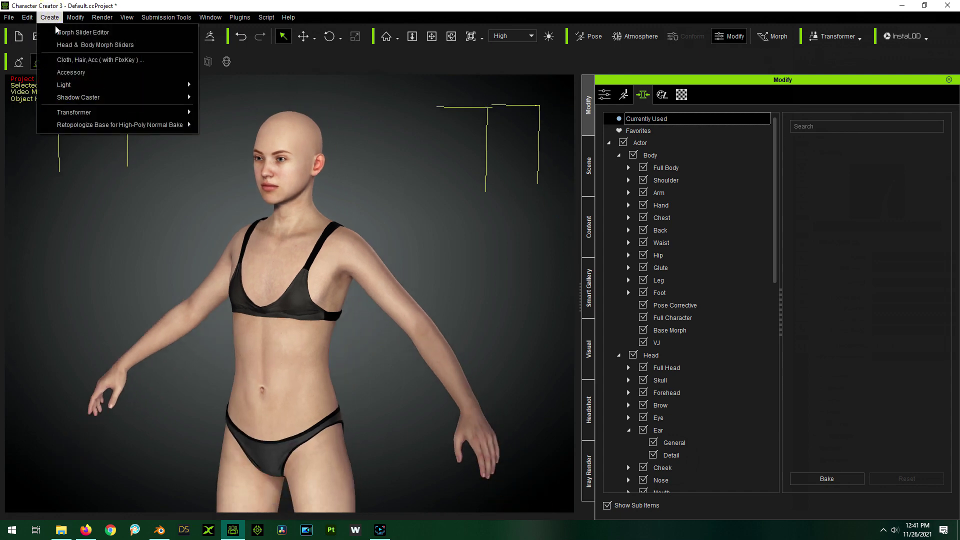
click(83, 32)
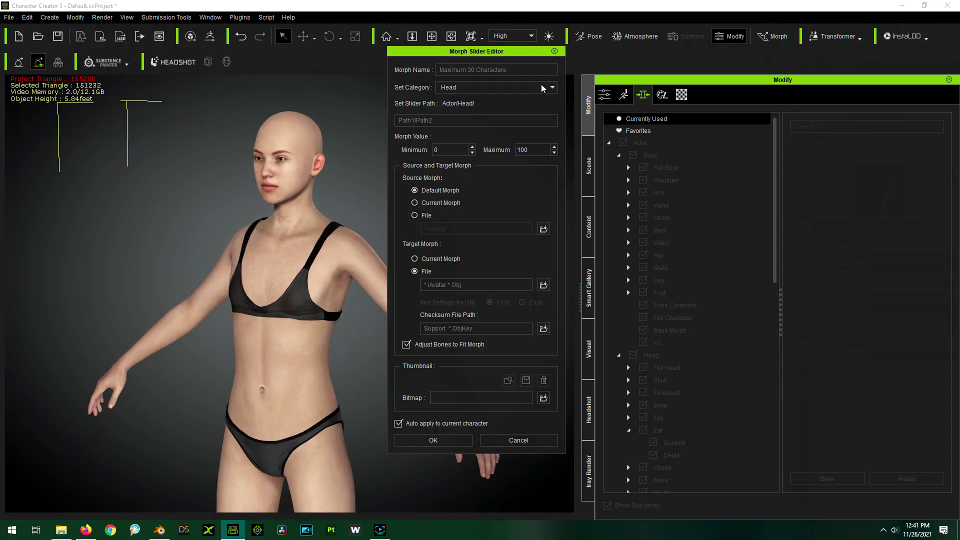
click(455, 70)
text(Weirdo Full Character)
click(492, 88)
click(481, 104)
click(440, 122)
text(Full Characte)
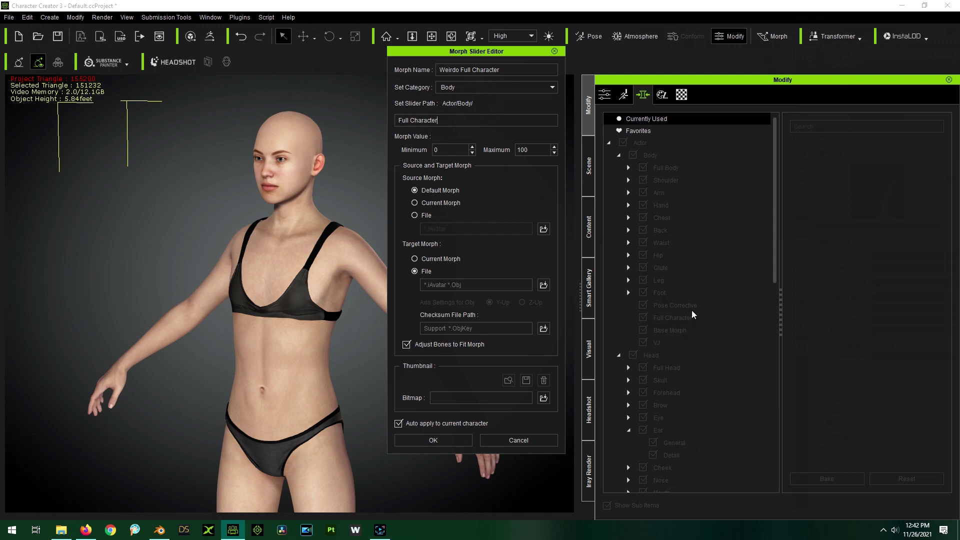
- Set Current Morph as source, Weirdo.obj as target and CC3+ Base Bind Pose.ObjKey as checksum, and create the slider
click(425, 214)
click(430, 202)
click(544, 285)
double_click(495, 139)
click(544, 328)
double_click(518, 121)
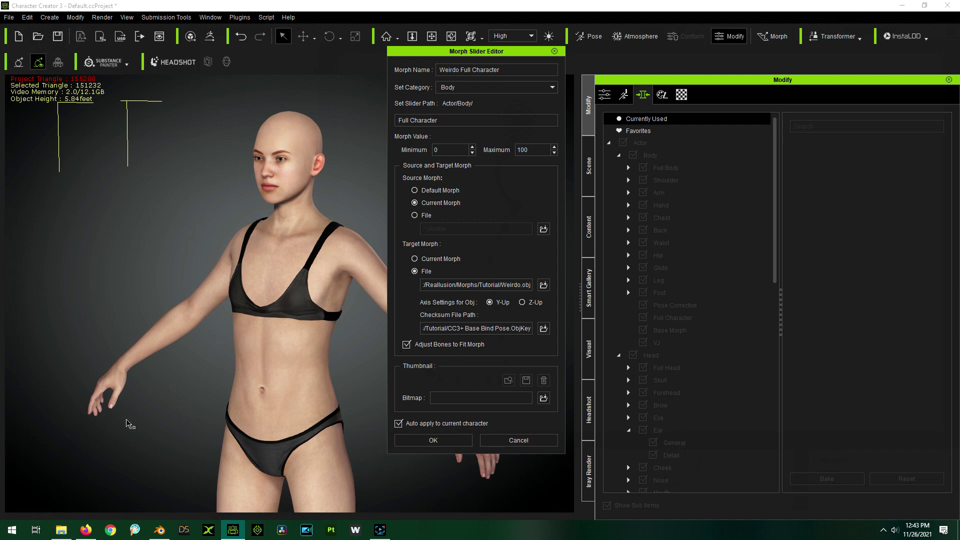
click(433, 441)
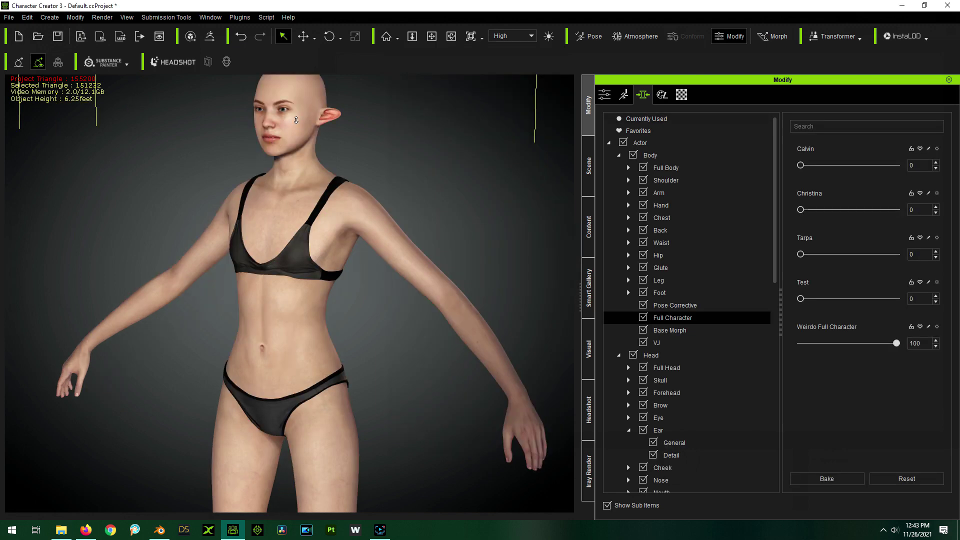
- Examine the whole character while varying the Weirdo Full Character slider, and return the slider to 100
scroll(296, 119, down, 3)
scroll(297, 119, down, 3)
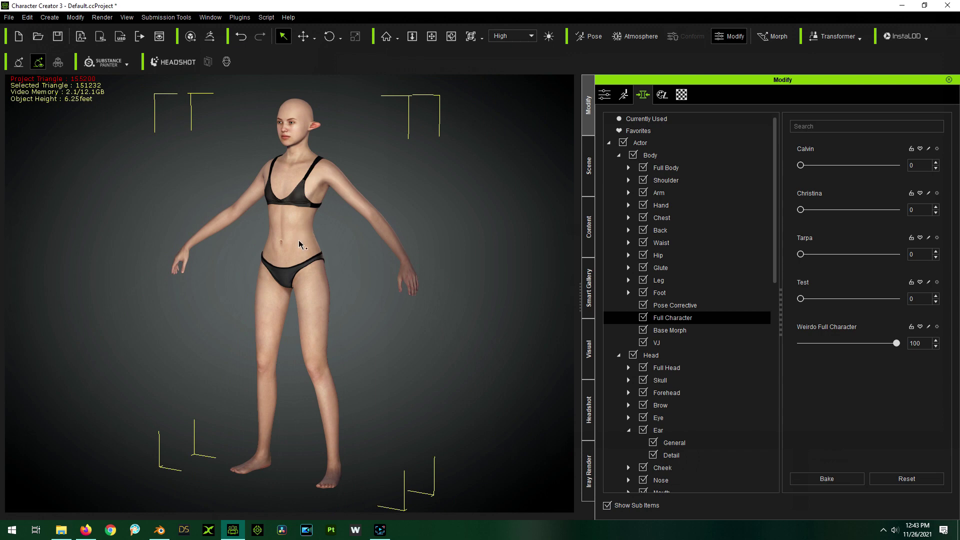
click(896, 343)
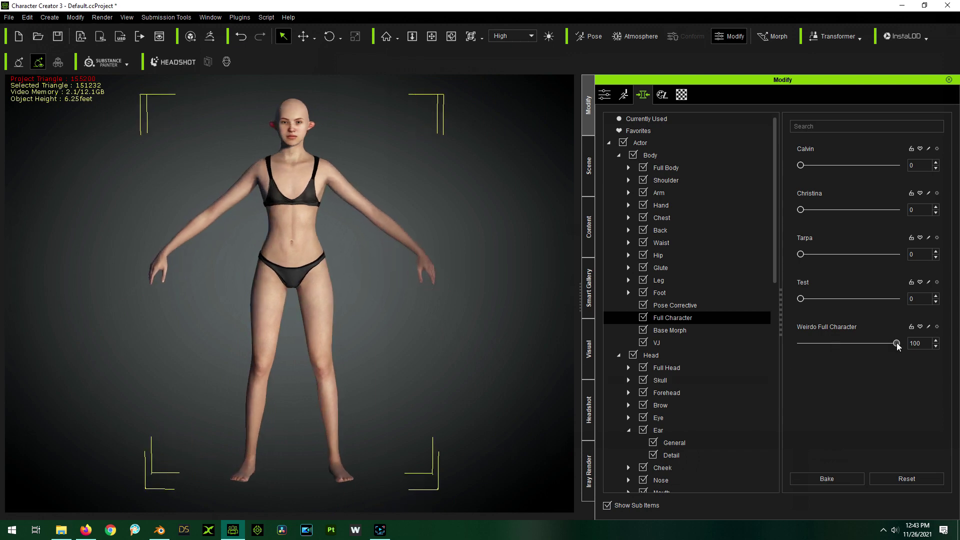
drag(816, 365, 728, 375)
drag(801, 344, 906, 342)
drag(825, 356, 920, 344)
- Create combined Head & Body morph sliders named Weirdo from the current shape, and list the currently used morphs
click(50, 17)
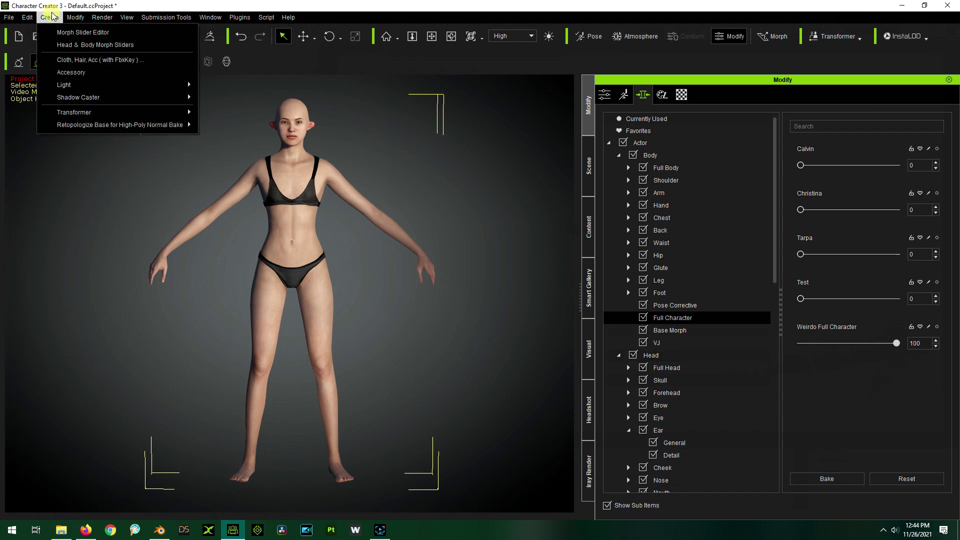
click(120, 45)
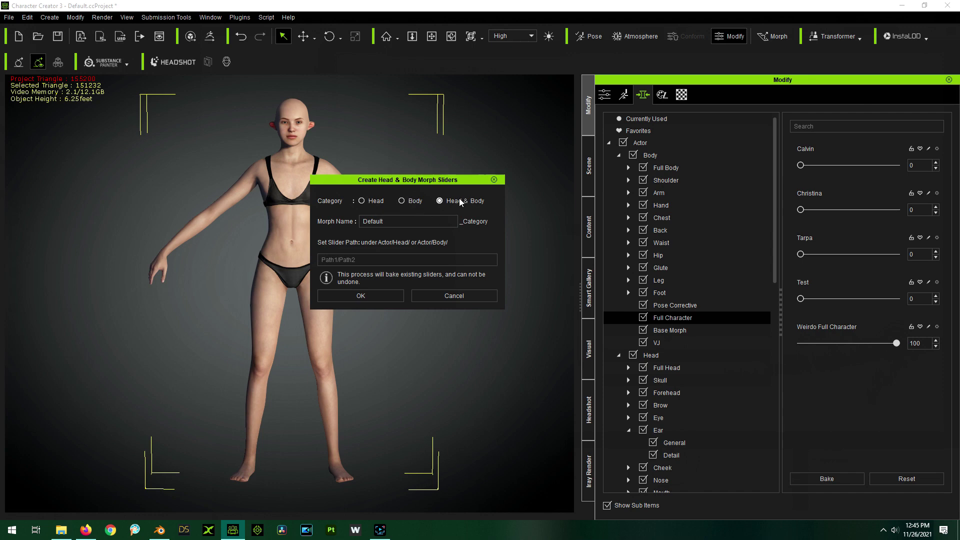
double_click(420, 222)
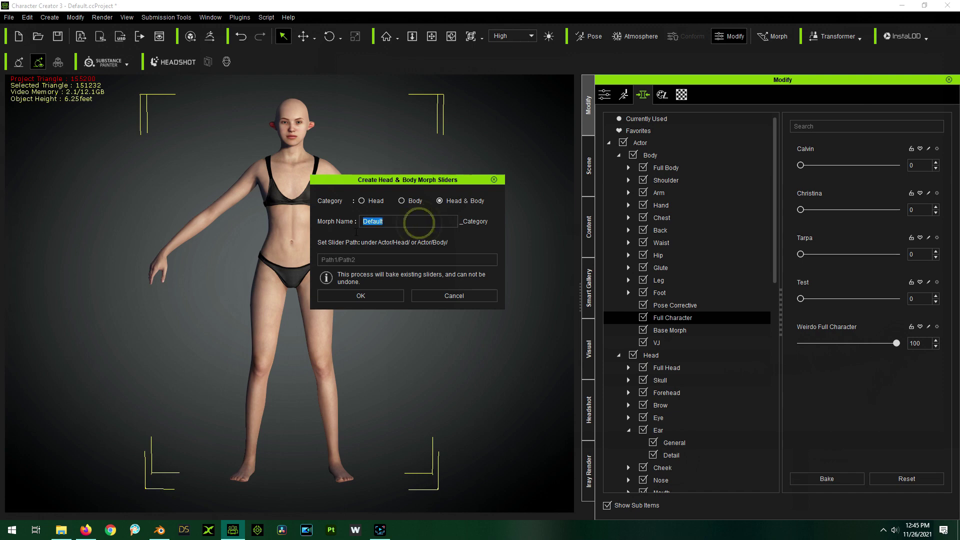
text(Weirdo)
click(388, 261)
click(370, 297)
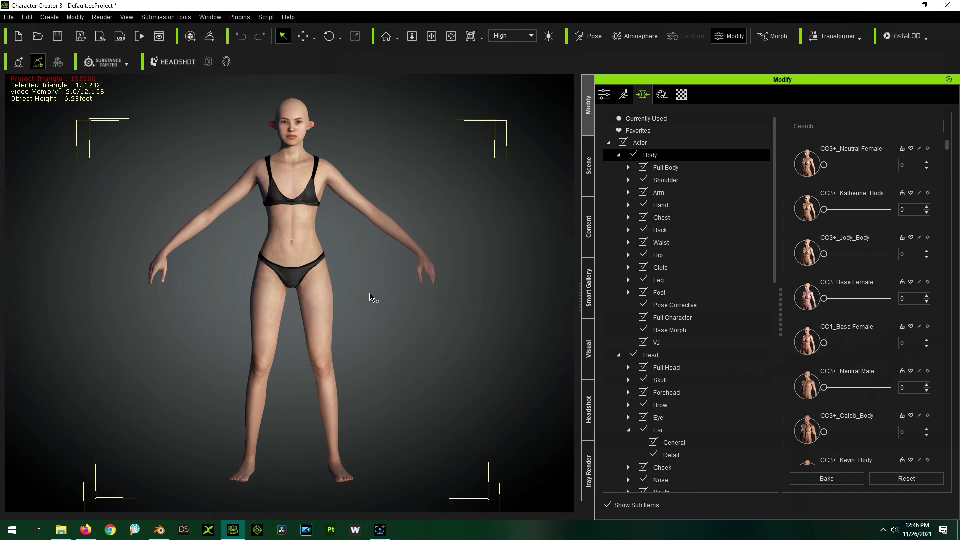
click(666, 119)
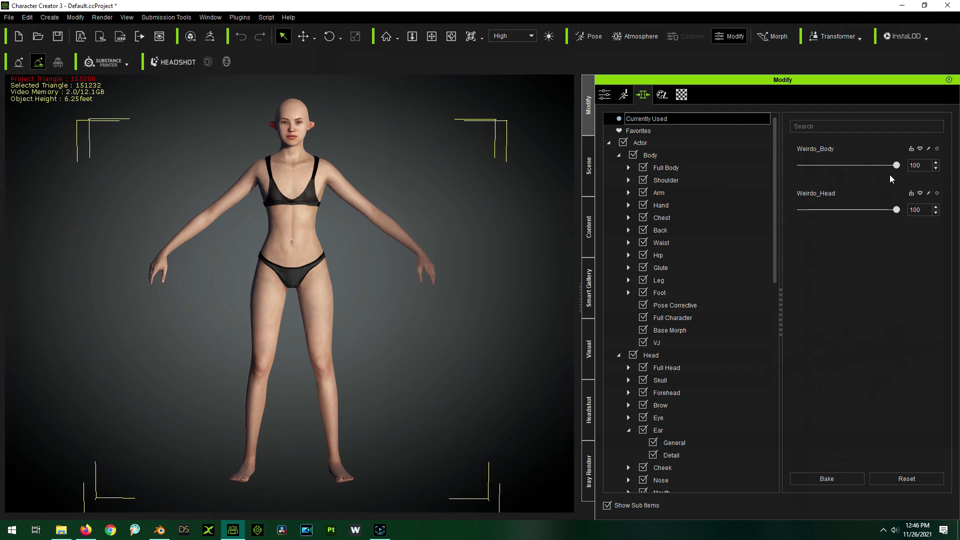
- Examine the character while varying the Weirdo_Body and Weirdo_Head sliders separately, and return both to 100
mouse_move(899, 166)
mouse_down()
mouse_move(797, 172)
mouse_move(897, 165)
mouse_up()
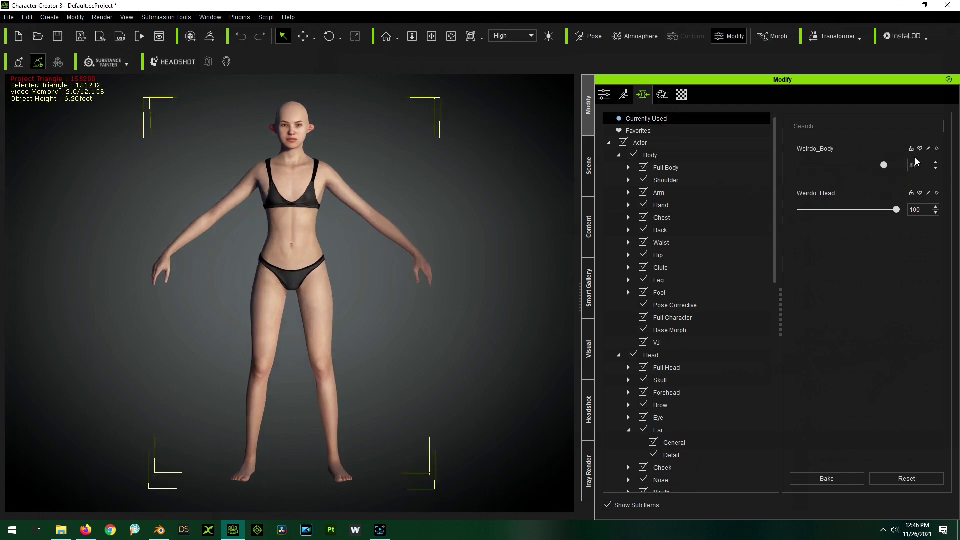
drag(900, 212, 758, 218)
drag(843, 218, 919, 215)
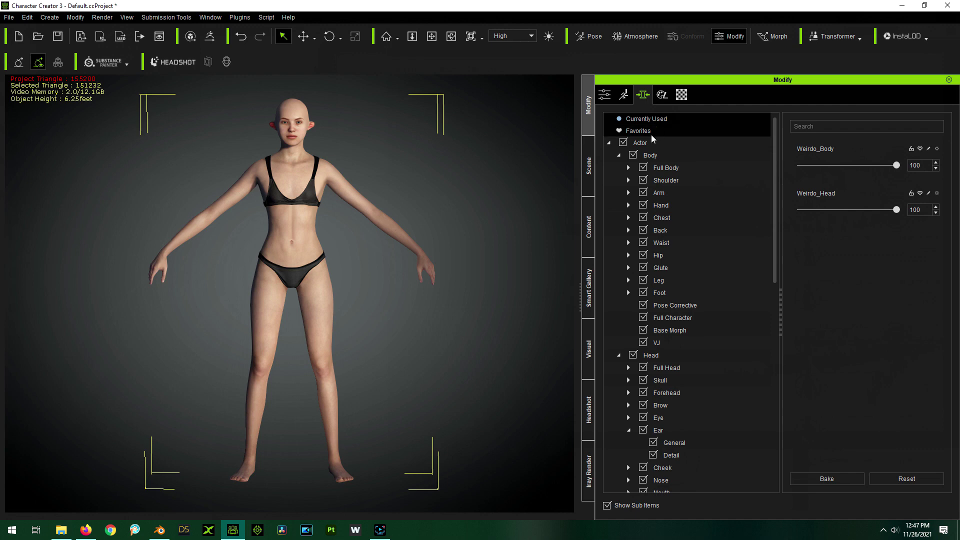
- Locate the Weirdo_Body slider among the Body morphs and the Weirdo_Head slider among the Head morphs
click(649, 156)
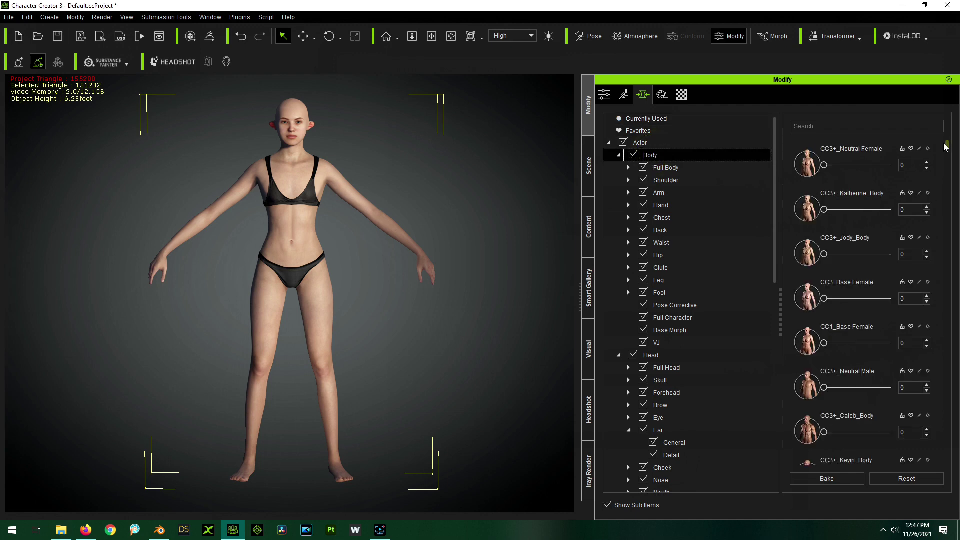
drag(946, 145, 947, 457)
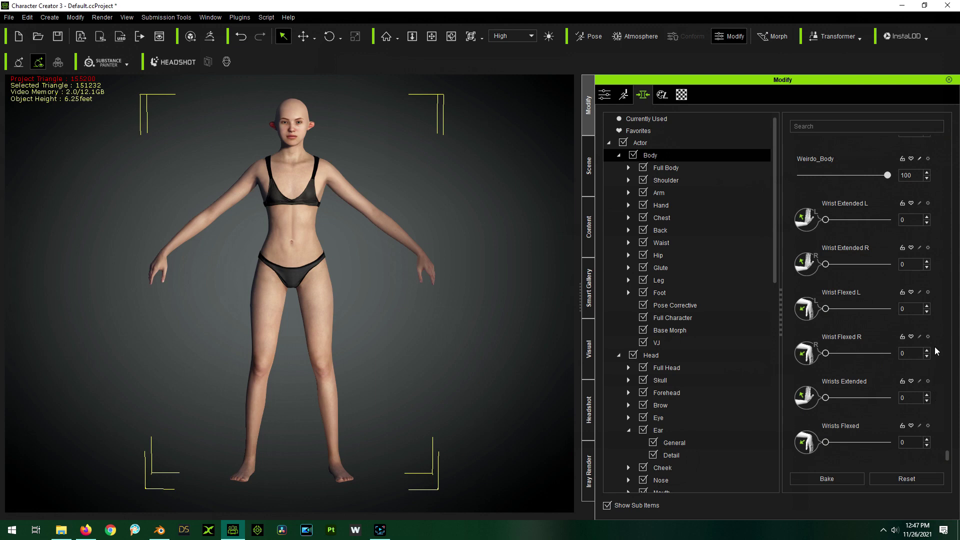
scroll(946, 321, up, 1)
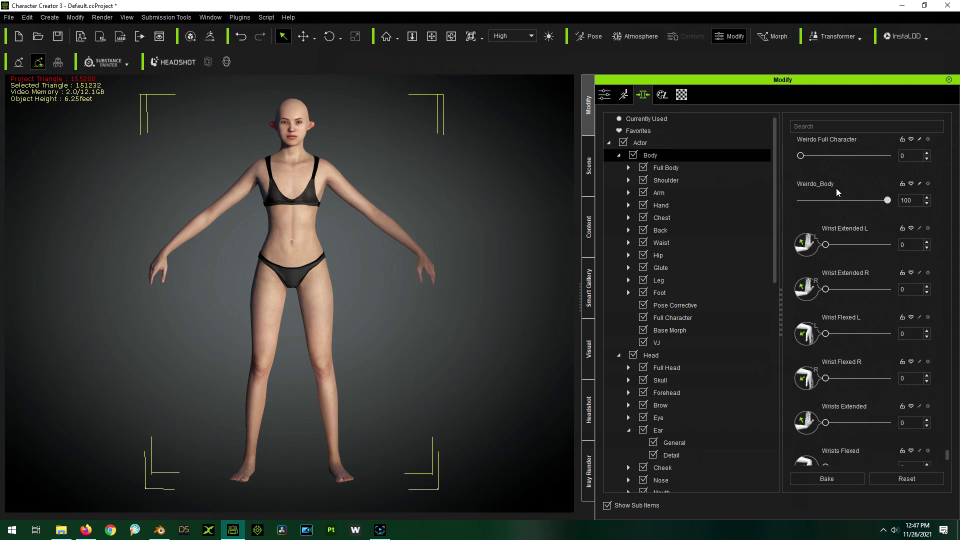
click(652, 356)
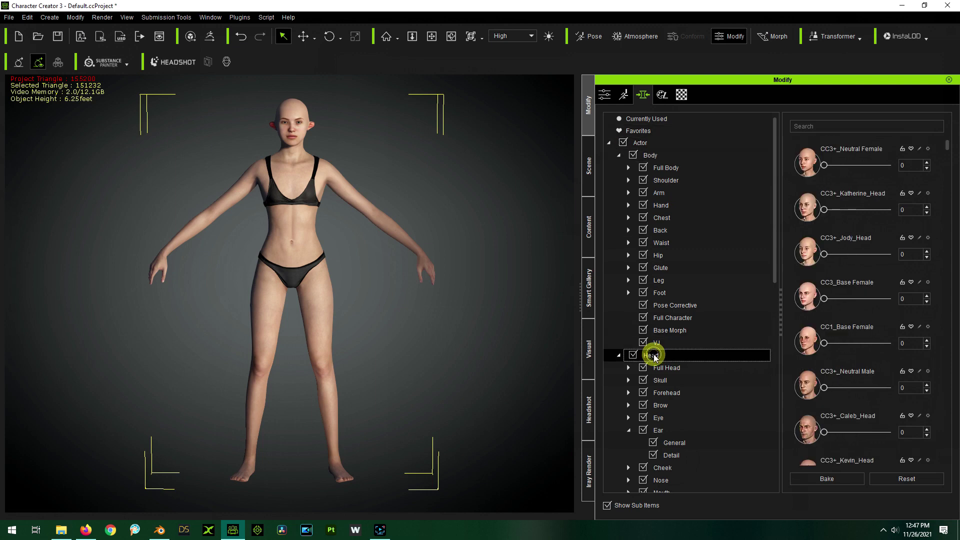
drag(947, 146, 956, 463)
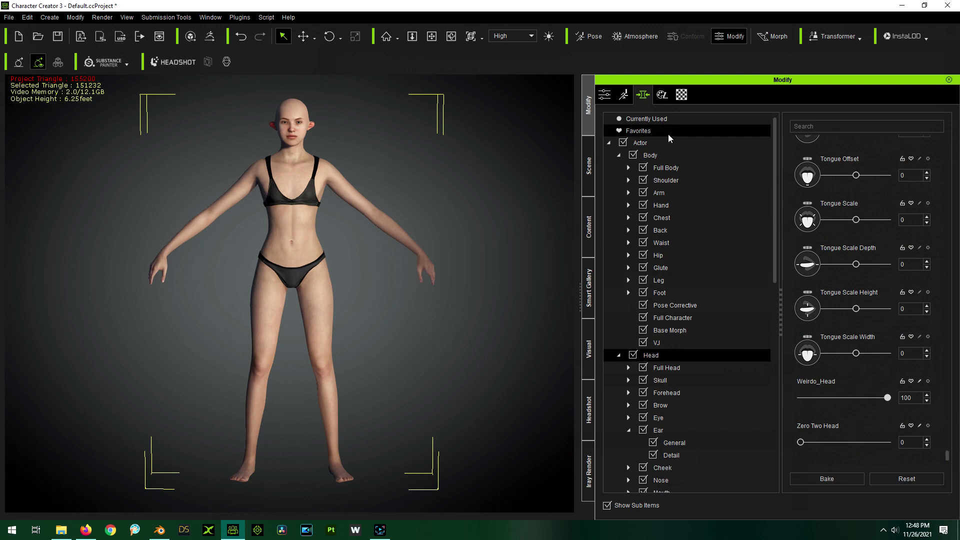
- Search all Actor morphs for "weirdo"
click(638, 142)
click(806, 128)
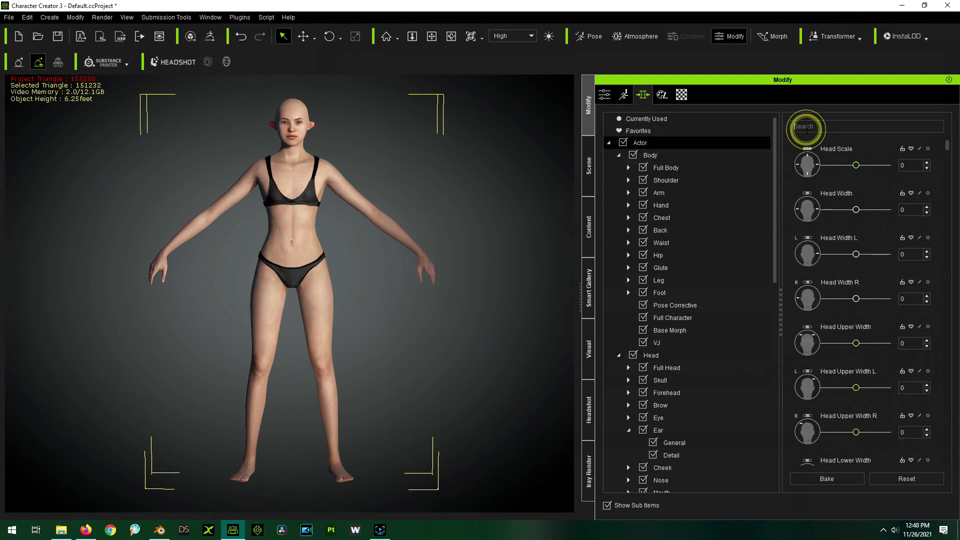
text(weirdo)
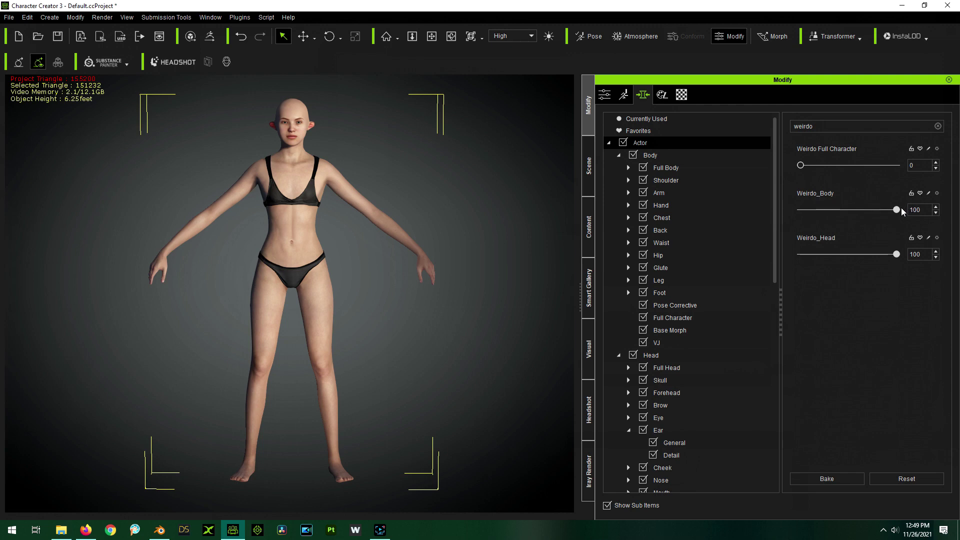
- Set the Weirdo_Body and Weirdo_Head sliders to 0 and the Weirdo Full Character slider to 100
drag(894, 211, 767, 220)
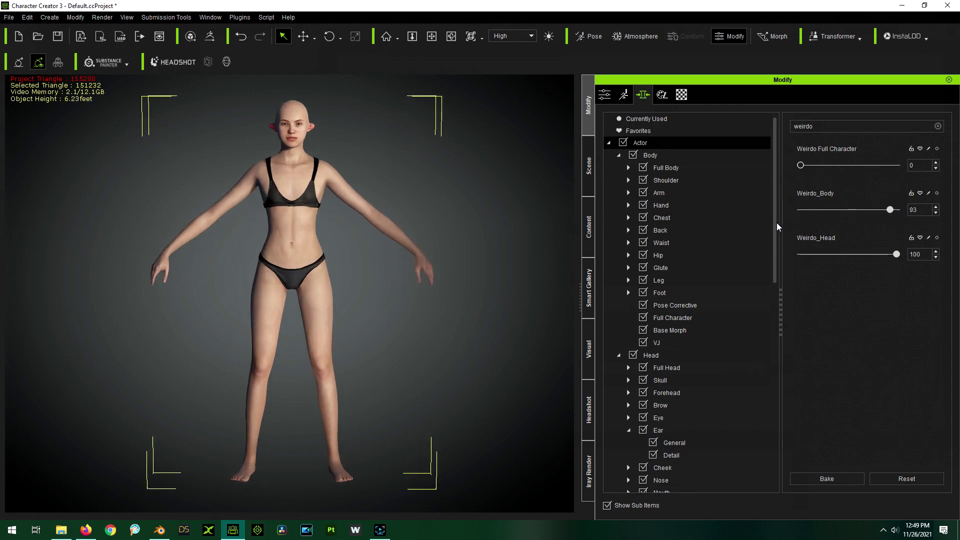
drag(897, 254, 787, 263)
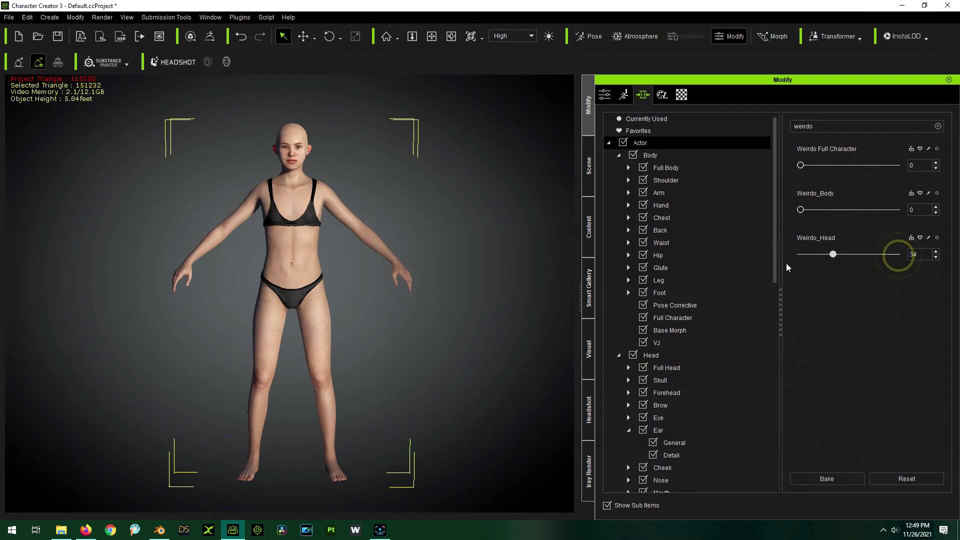
drag(800, 165, 899, 173)
key(ctrl+z)
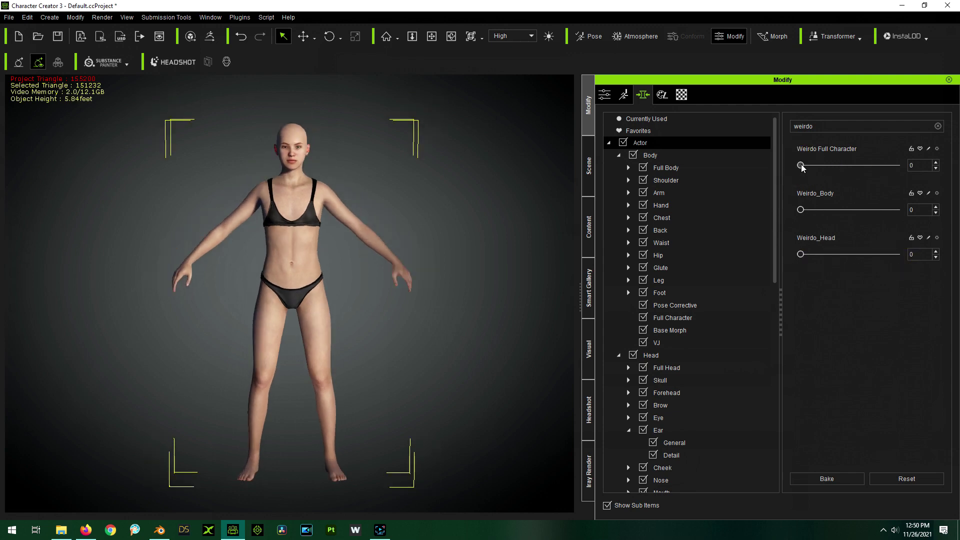
drag(801, 168, 930, 166)
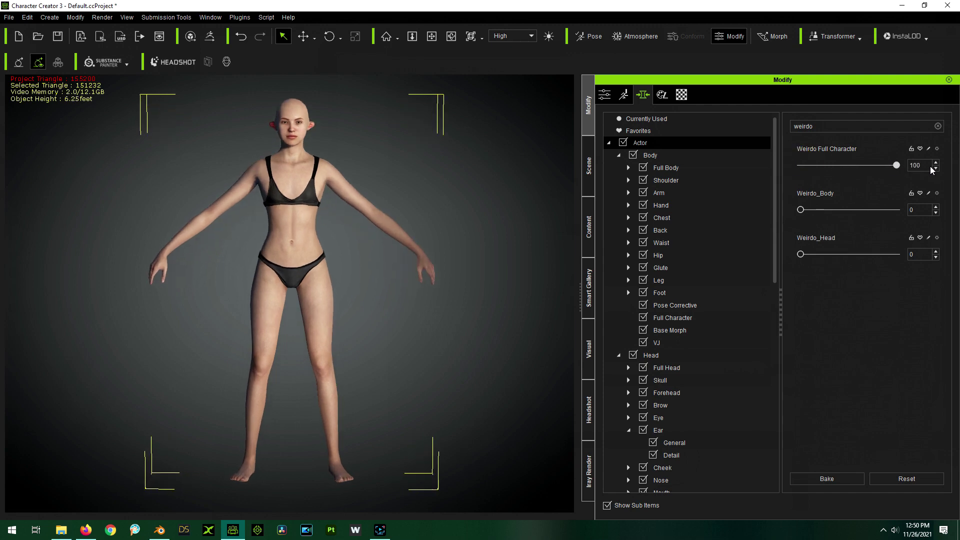
- Switch to Blender and delete all vertices of the character's left hand, selecting through the mesh with X-ray, and return to solid Object Mode
click(160, 530)
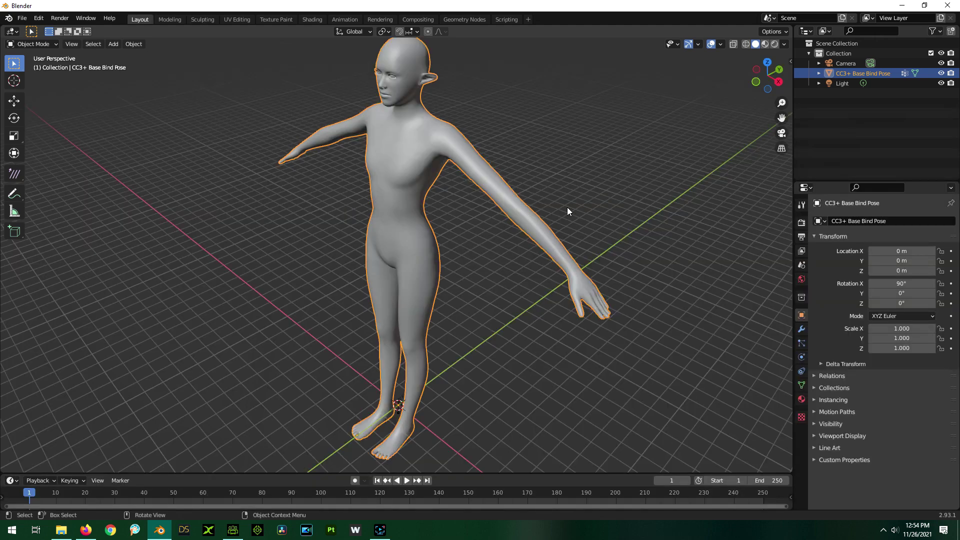
key(Tab)
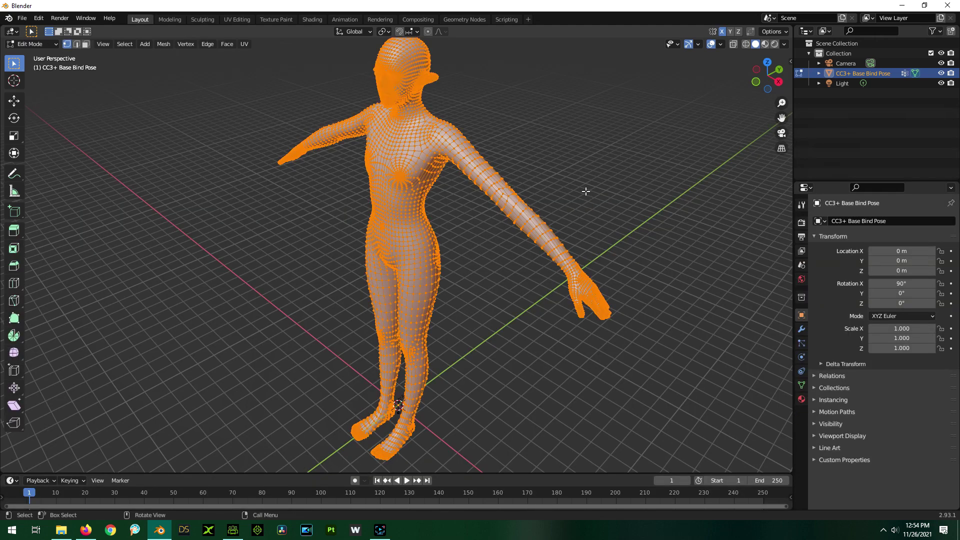
click(734, 43)
drag(605, 179, 569, 341)
drag(628, 366, 544, 246)
key(x)
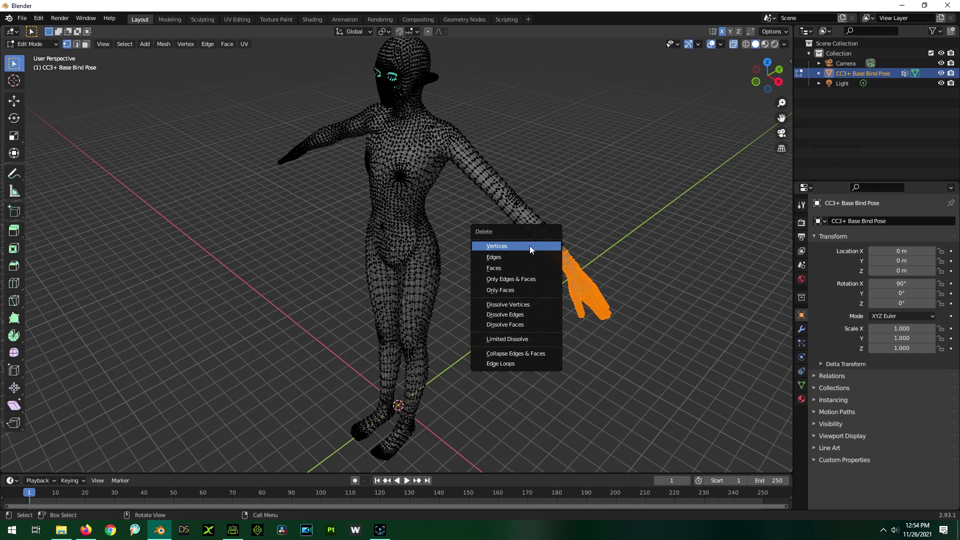
click(530, 247)
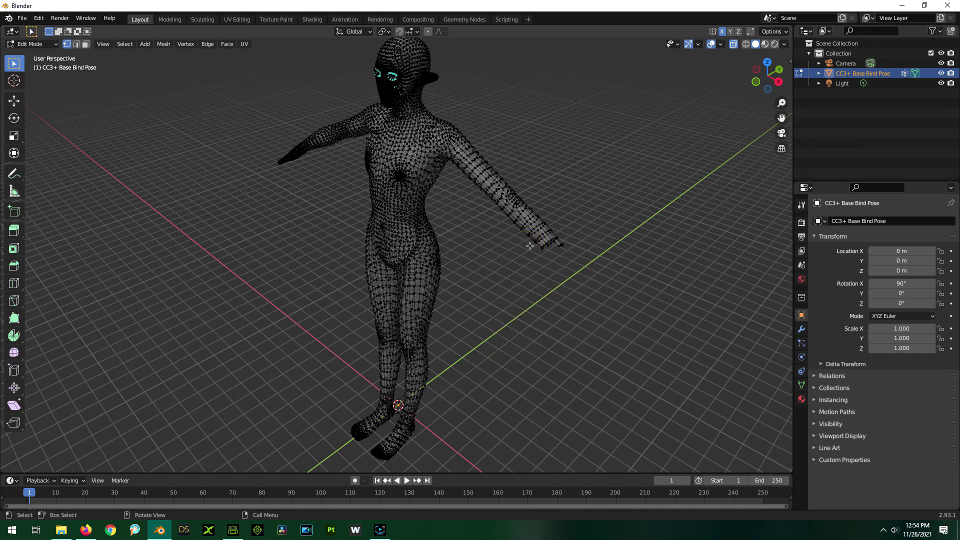
key(Tab)
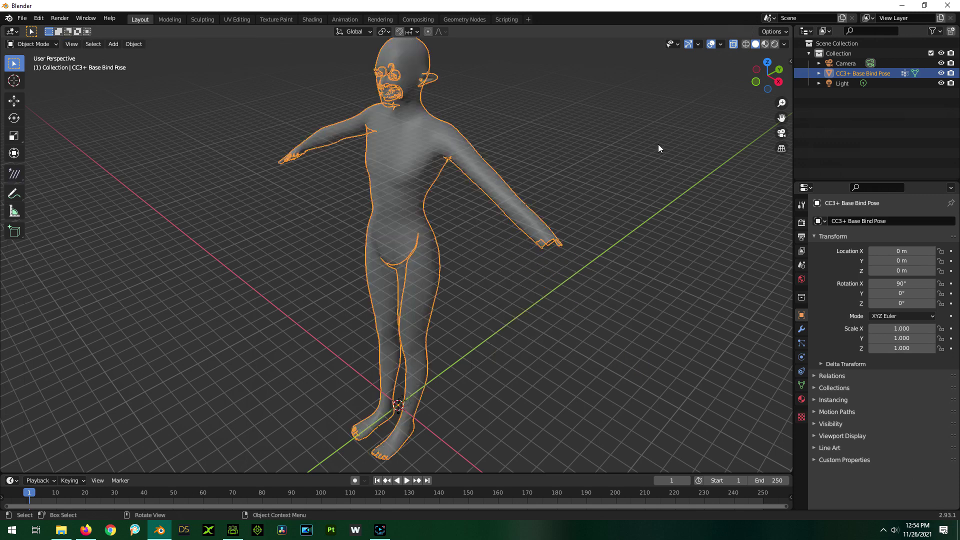
click(734, 44)
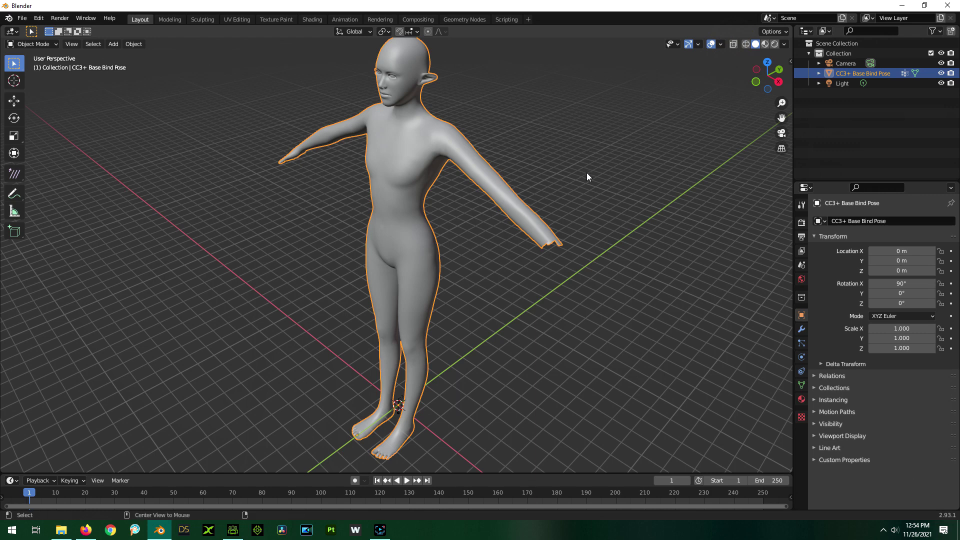